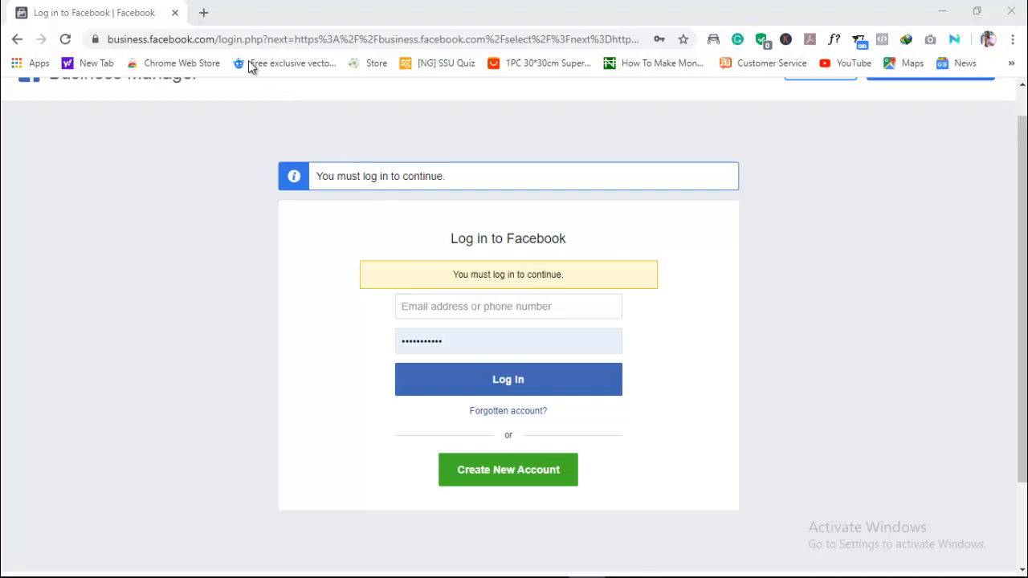
# - Open Facebook in a new browser tab and log in with one of the recent-login accounts
pyautogui.click(203, 13)
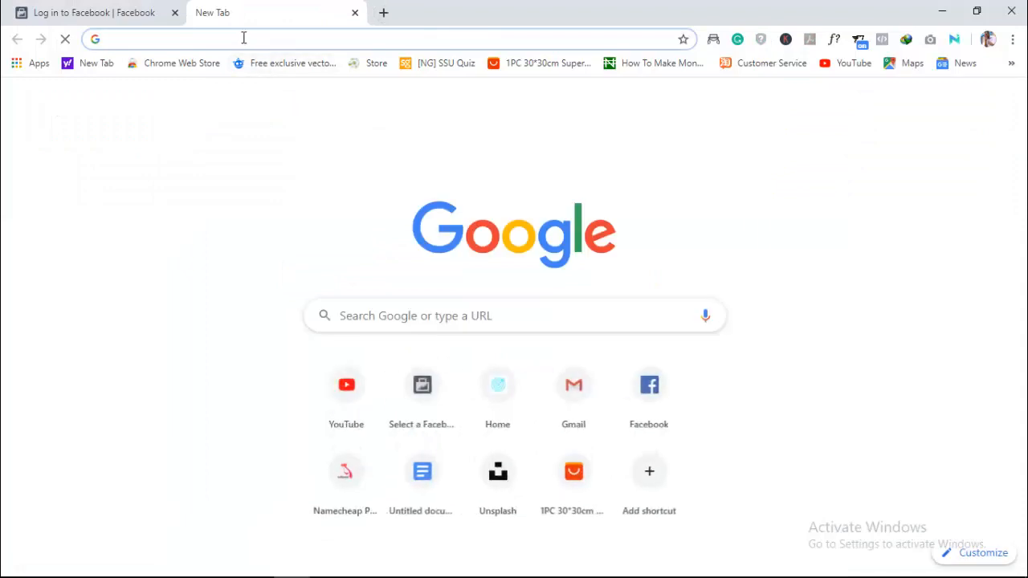
pyautogui.click(683, 386)
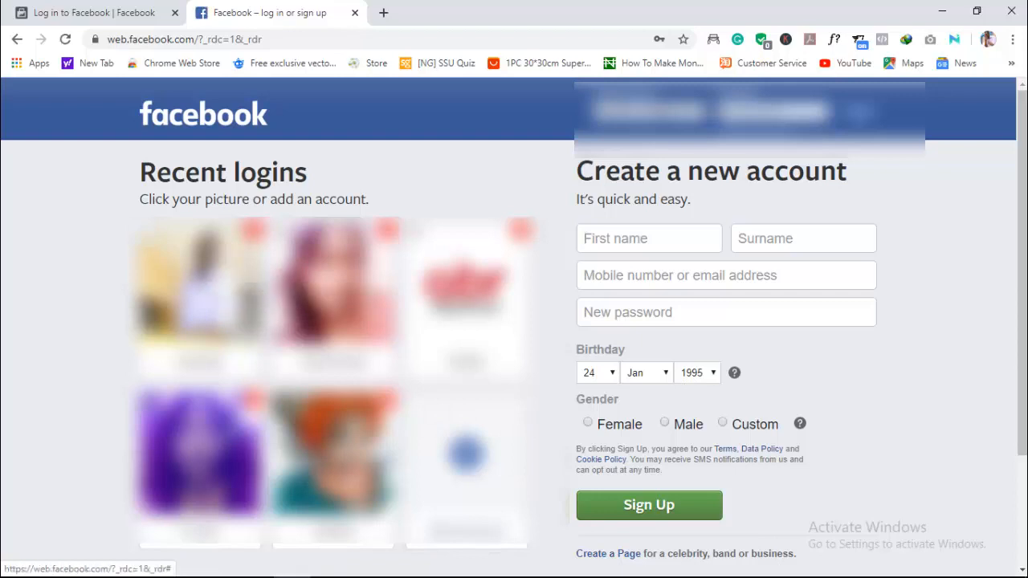
pyautogui.click(325, 301)
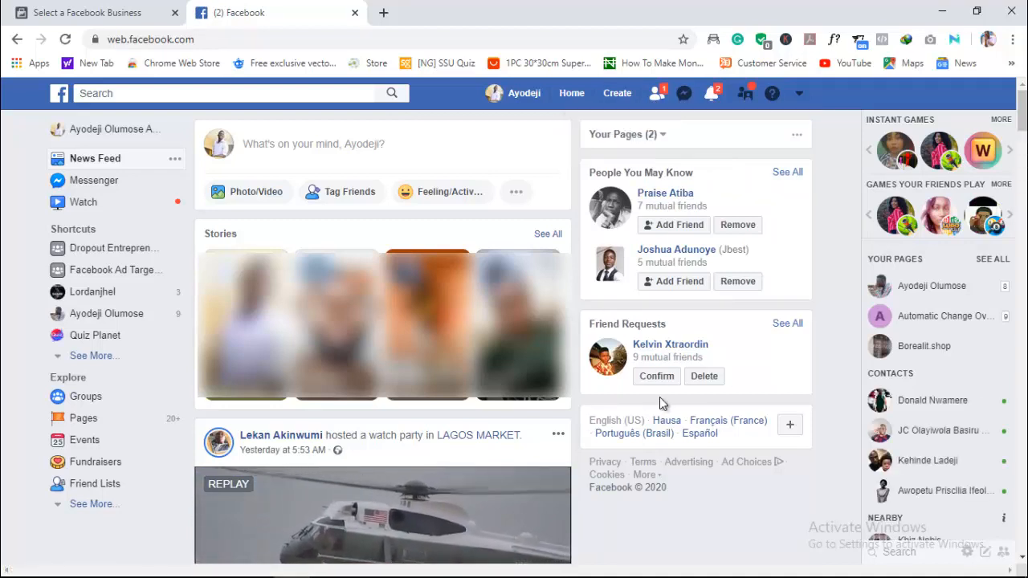
# - Look through the news feed for a sponsored post and close the floating Hero Wars video ad
pyautogui.scroll(-2, 682, 473)
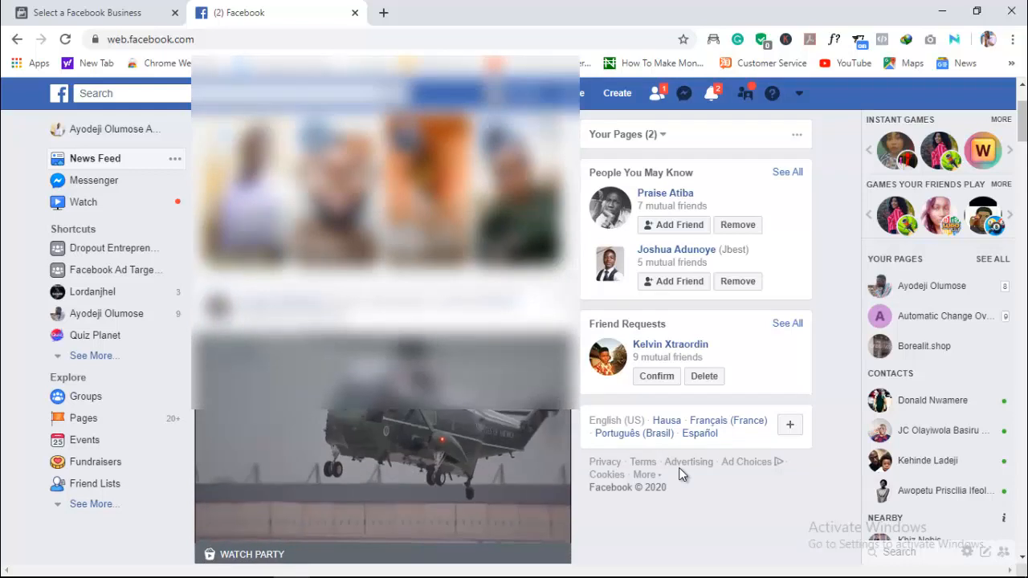
pyautogui.scroll(2, 682, 474)
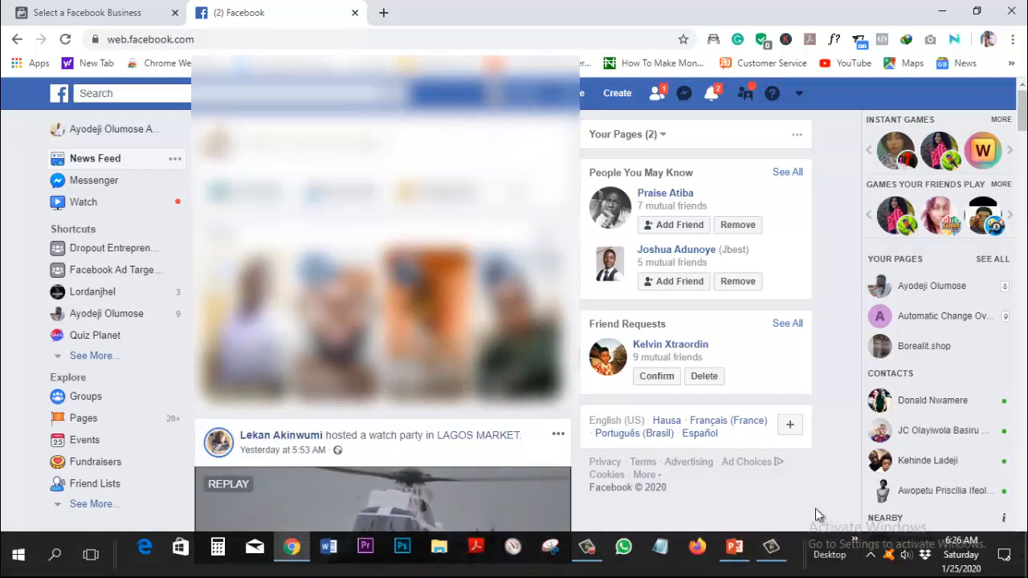
pyautogui.scroll(-2, 720, 488)
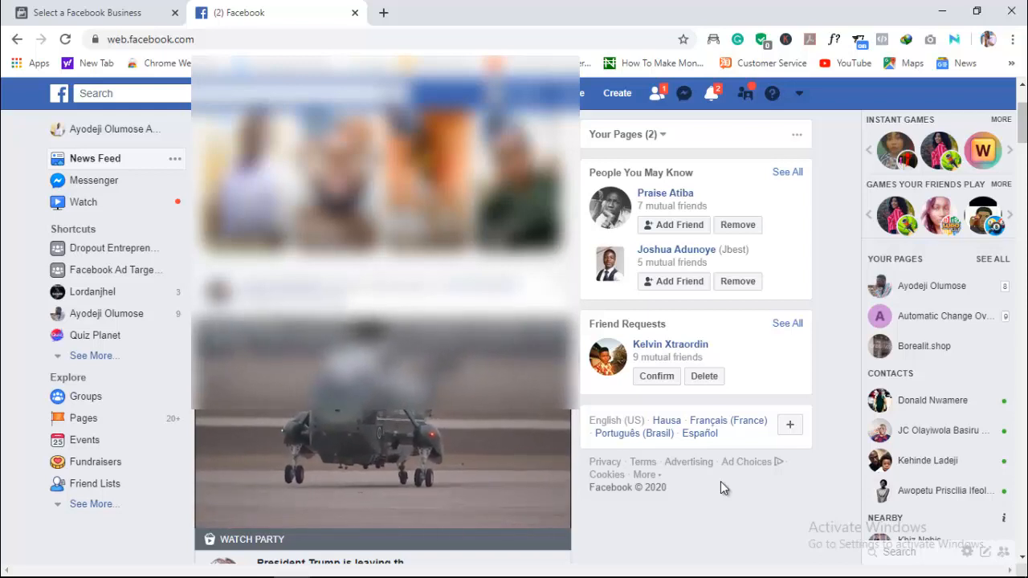
pyautogui.scroll(-1, 720, 482)
pyautogui.scroll(-5, 720, 481)
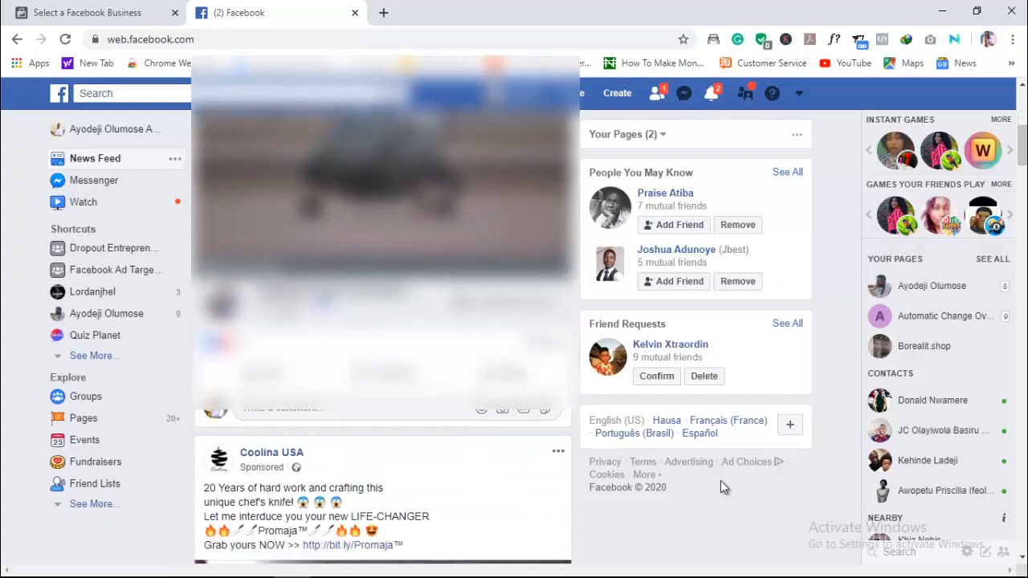
pyautogui.scroll(-2, 720, 480)
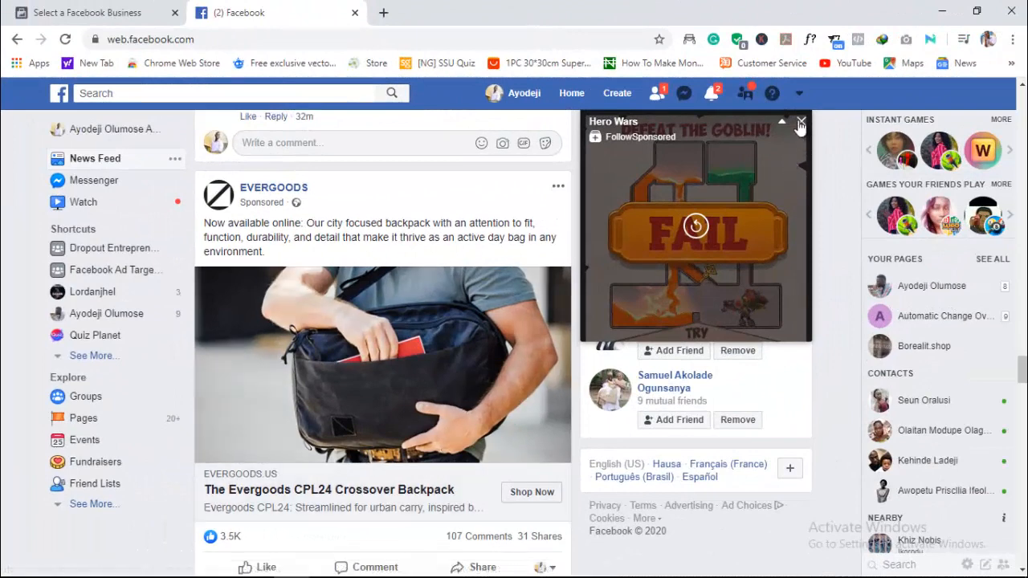
pyautogui.click(801, 122)
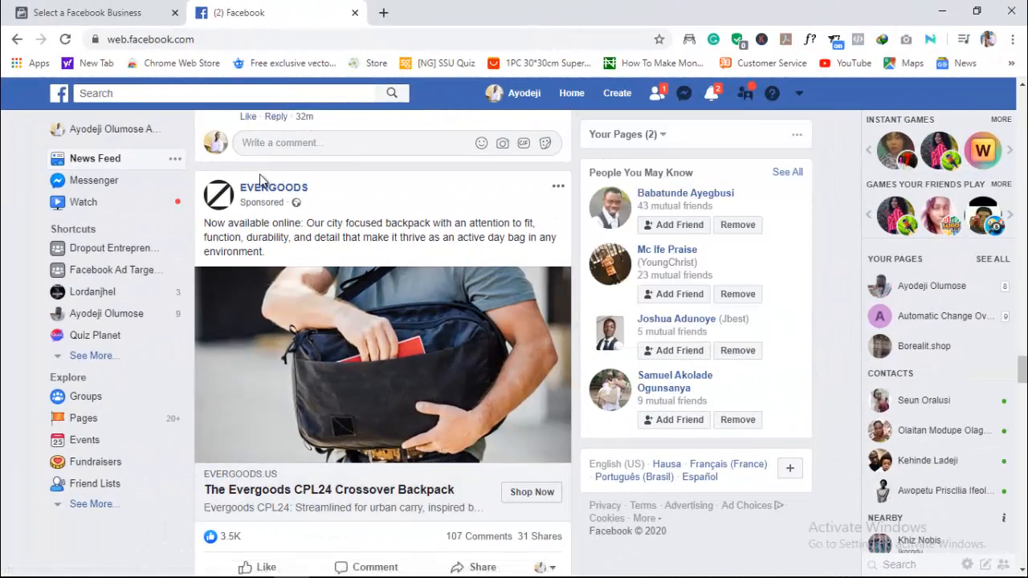
# - Compare the EVERGOODS post's Sponsored label and page name with the ordinary friend's post above it
pyautogui.moveTo(261, 193)
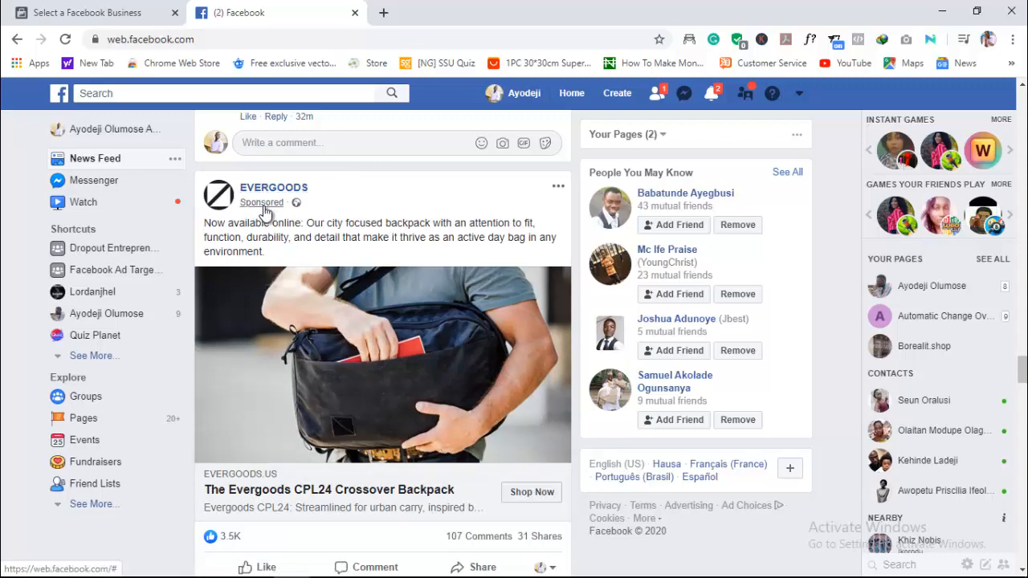
pyautogui.scroll(10, 264, 211)
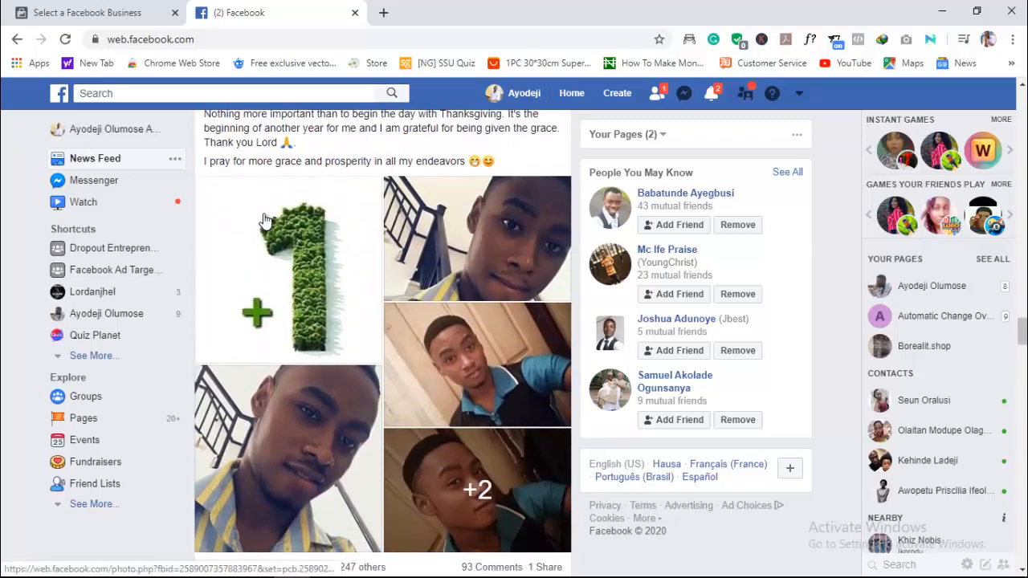
pyautogui.scroll(2, 261, 139)
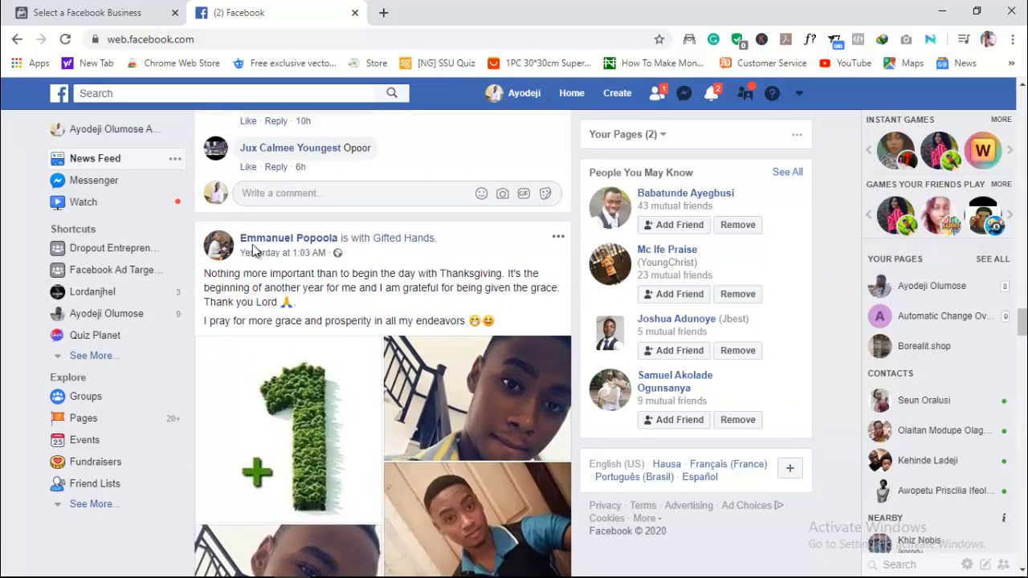
pyautogui.scroll(-8, 345, 401)
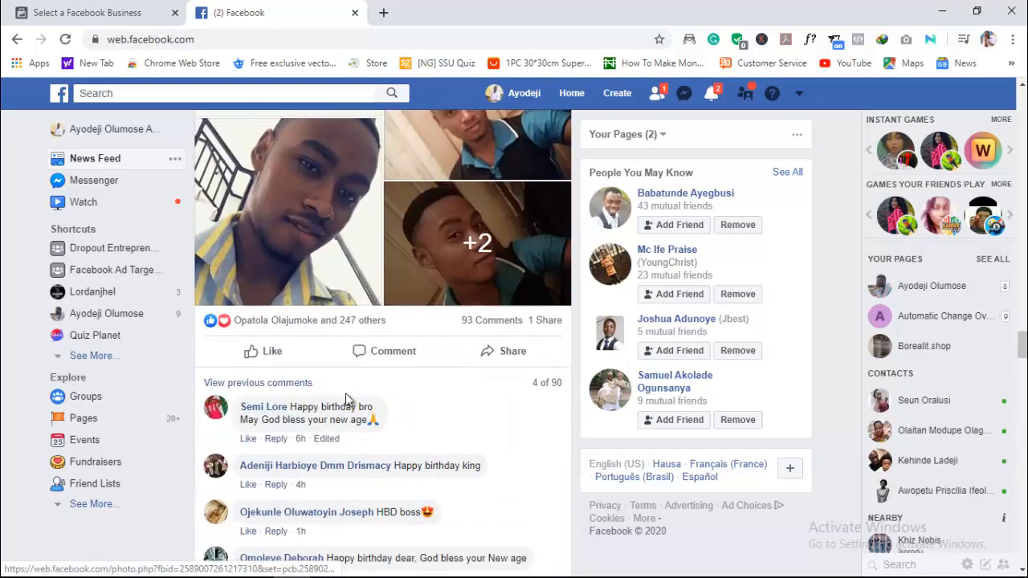
pyautogui.scroll(-2, 345, 395)
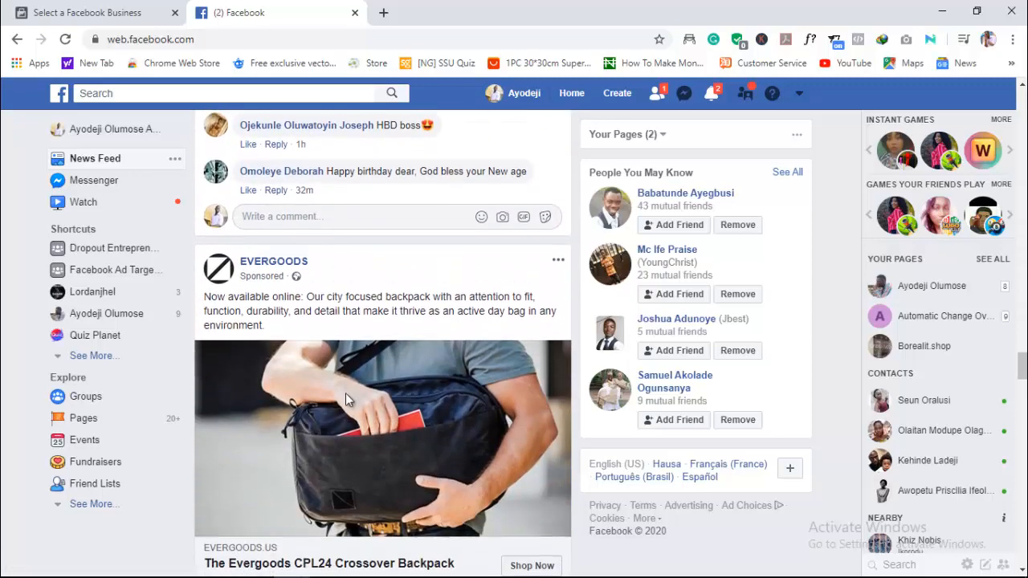
pyautogui.scroll(-1, 360, 370)
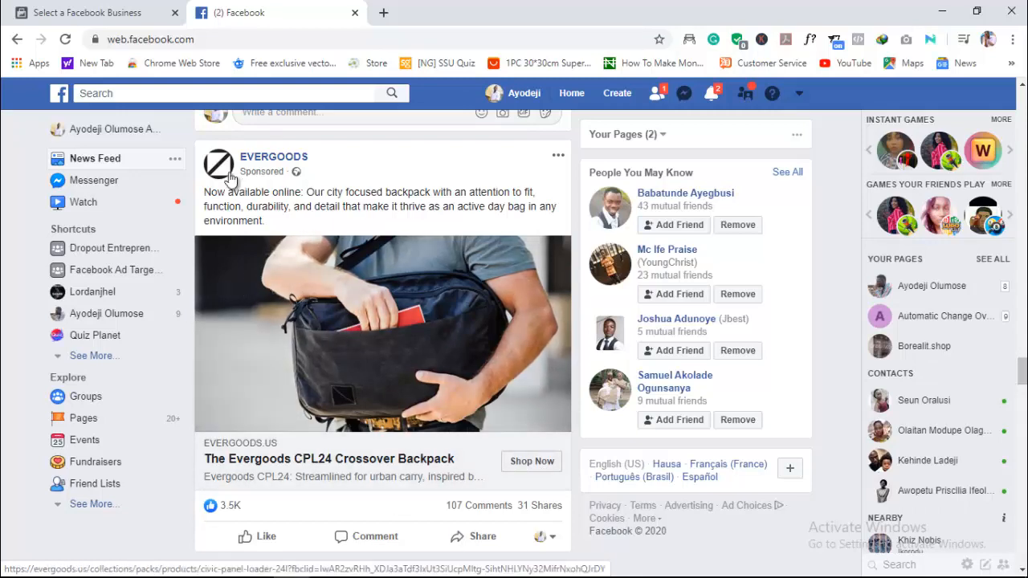
pyautogui.moveTo(233, 164)
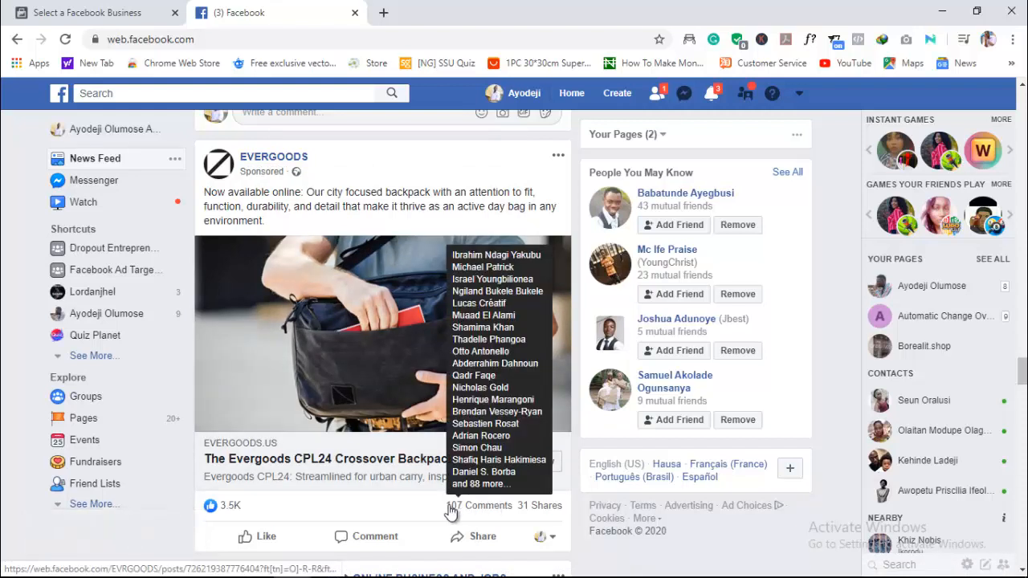
# - Expand the comments on the EVERGOODS backpack ad, load more of them and read through them
pyautogui.scroll(-1, 407, 510)
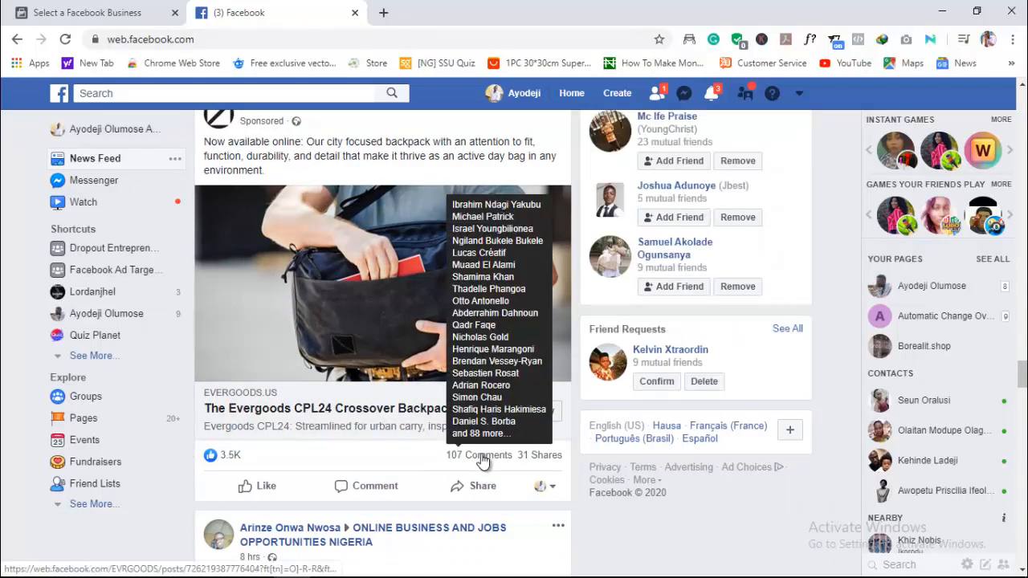
pyautogui.click(481, 461)
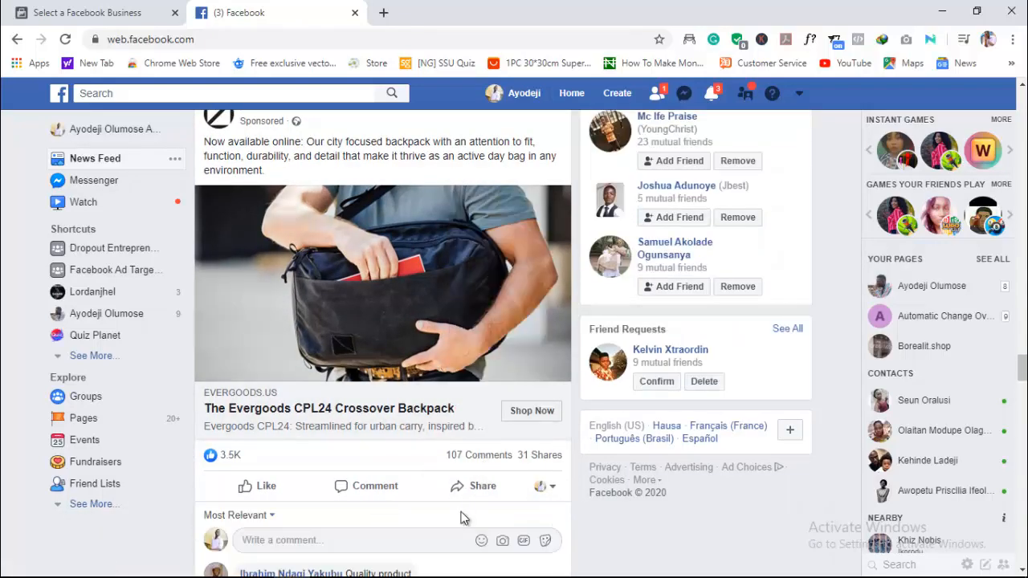
pyautogui.scroll(-2, 464, 517)
pyautogui.scroll(-1, 461, 518)
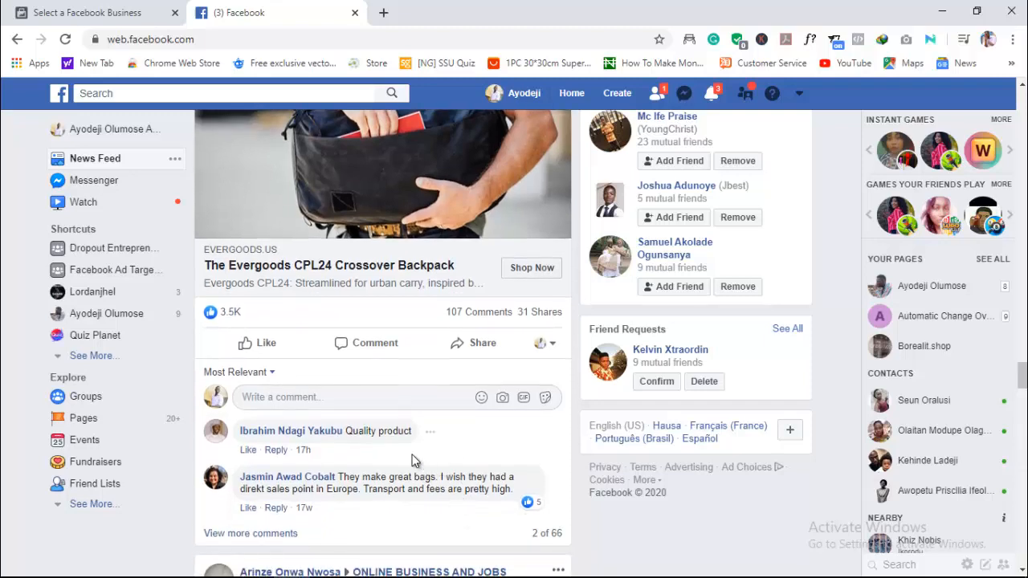
pyautogui.scroll(-2, 411, 460)
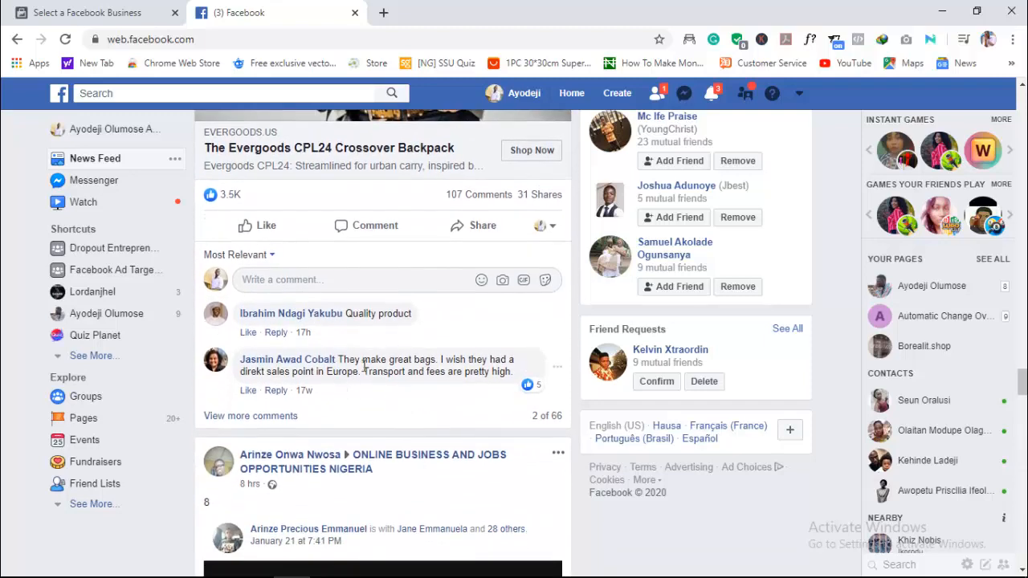
pyautogui.click(294, 416)
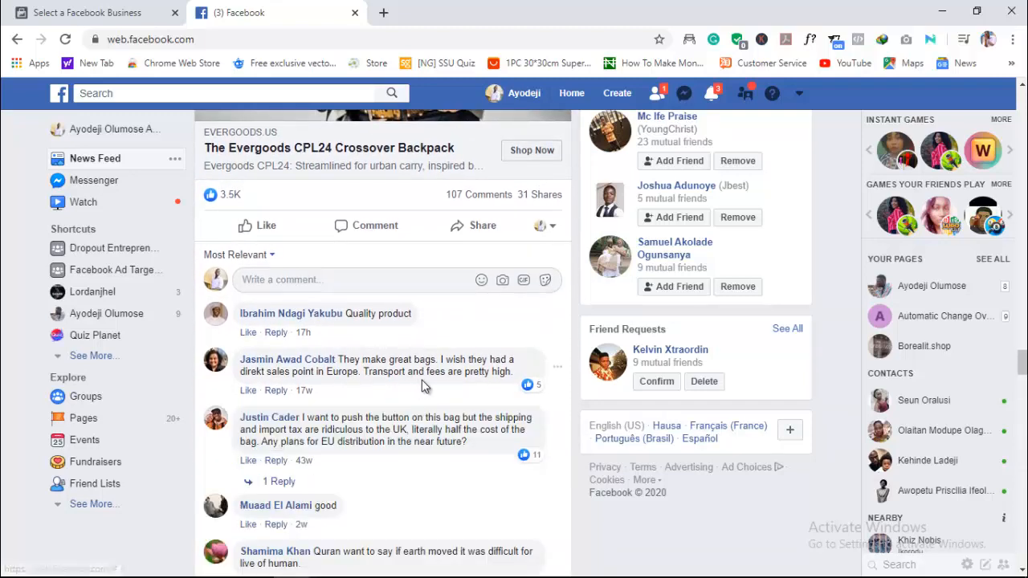
pyautogui.scroll(-2, 407, 430)
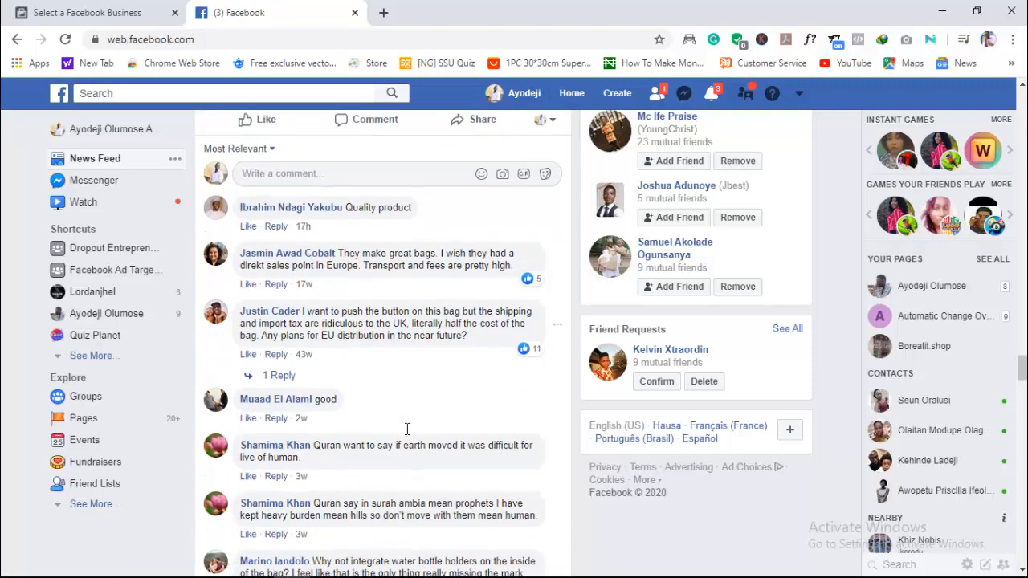
pyautogui.scroll(-1, 367, 408)
pyautogui.scroll(-5, 355, 423)
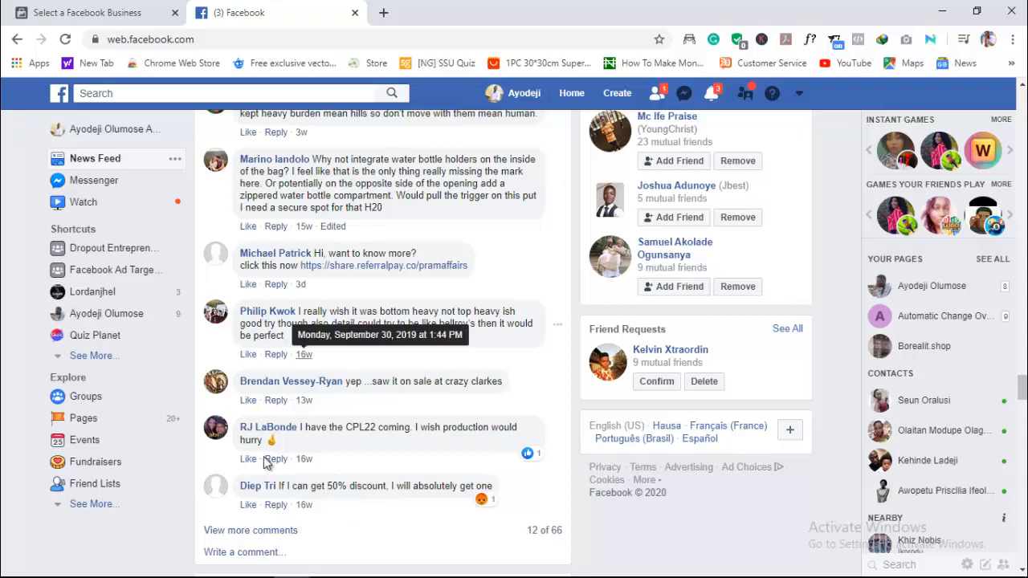
# - Open the product page behind the EVERGOODS backpack ad and dismiss its newsletter sign-up popup
pyautogui.scroll(12, 410, 189)
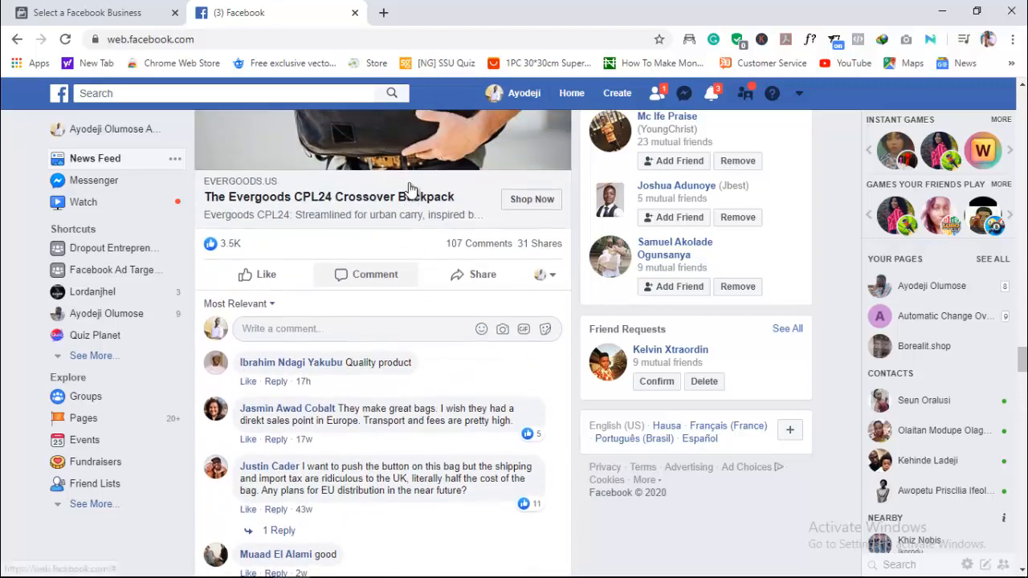
pyautogui.scroll(-2, 409, 188)
pyautogui.scroll(1, 410, 191)
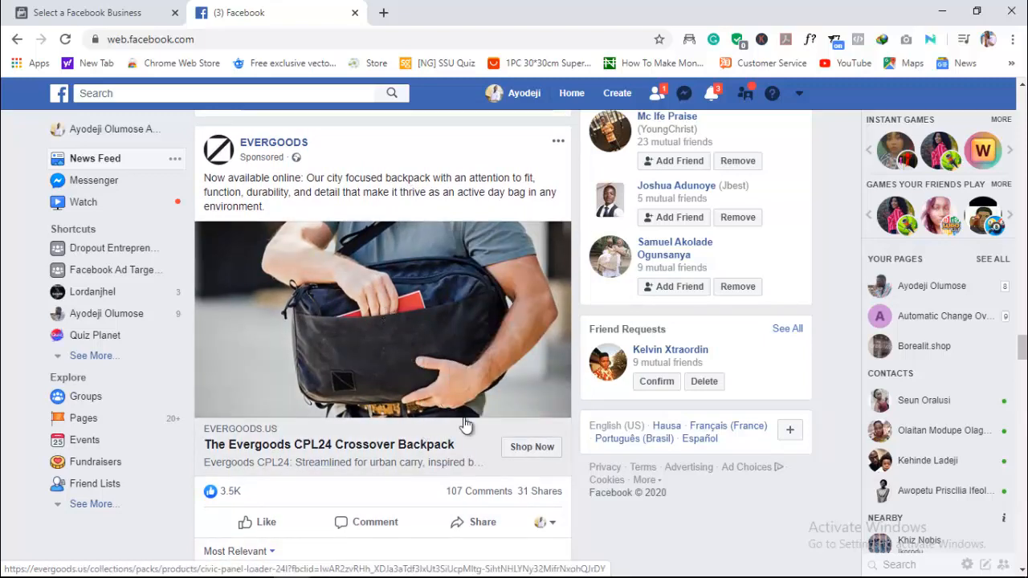
pyautogui.click(533, 447)
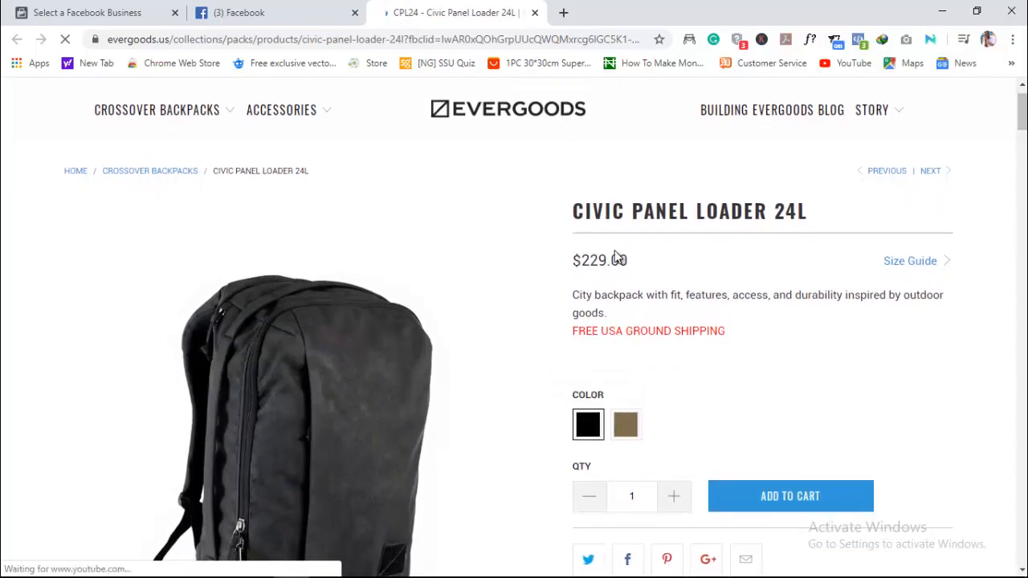
pyautogui.moveTo(582, 259); pyautogui.dragTo(617, 260)
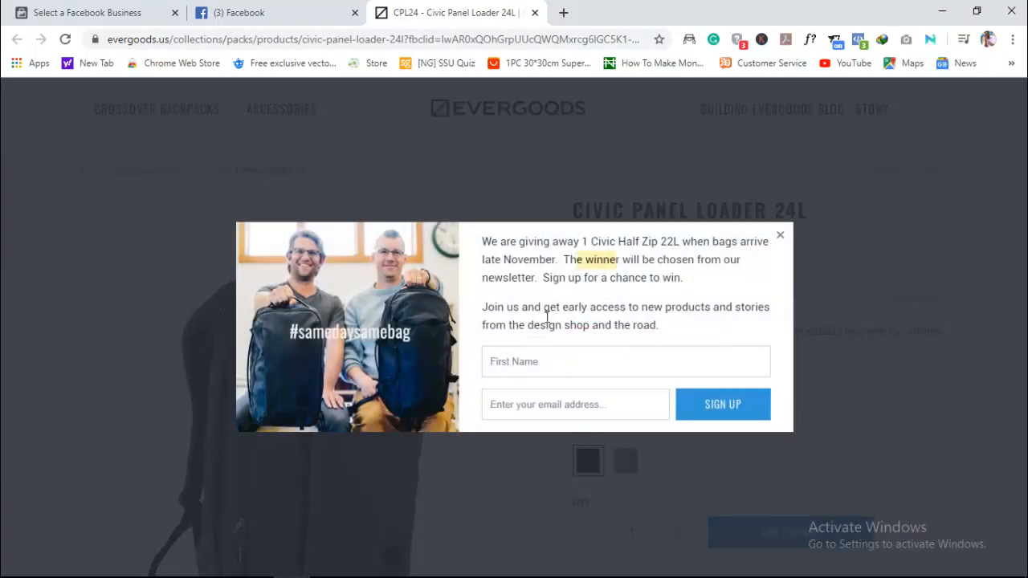
pyautogui.click(781, 236)
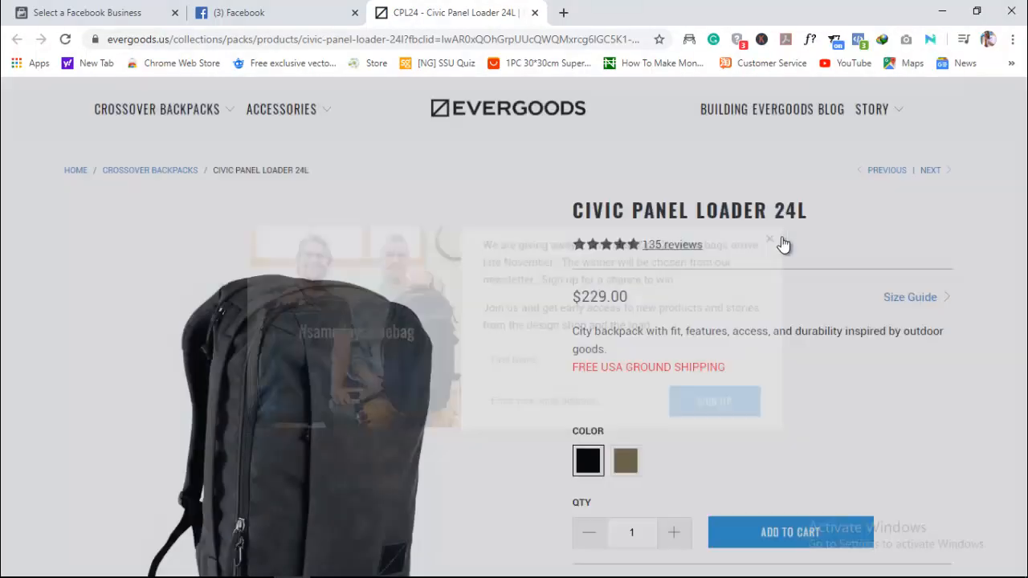
# - Preview the backpack's Dark Khaki colour option and switch back to Black
pyautogui.scroll(-1, 799, 431)
pyautogui.scroll(-2, 795, 424)
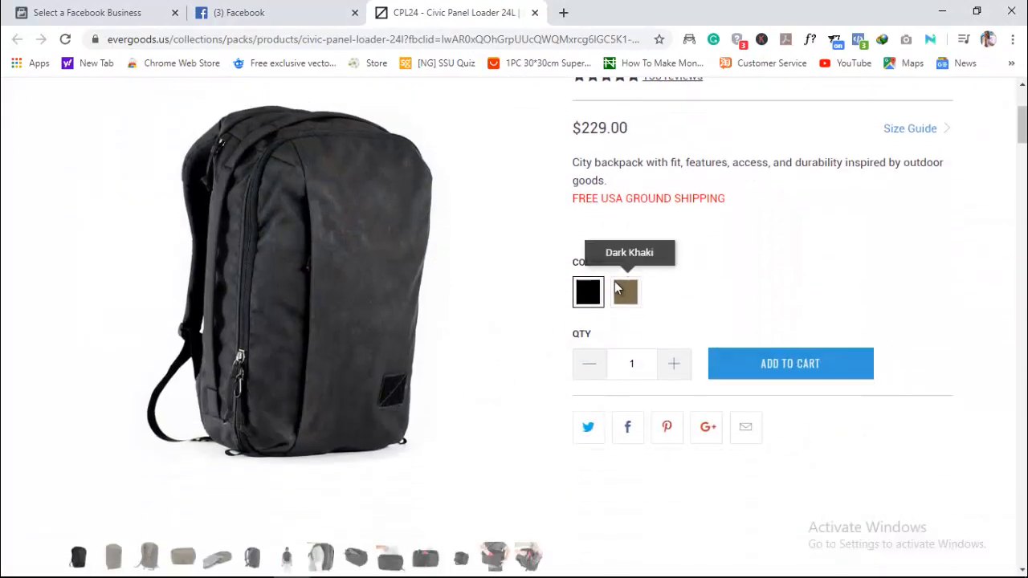
pyautogui.click(627, 308)
pyautogui.click(586, 292)
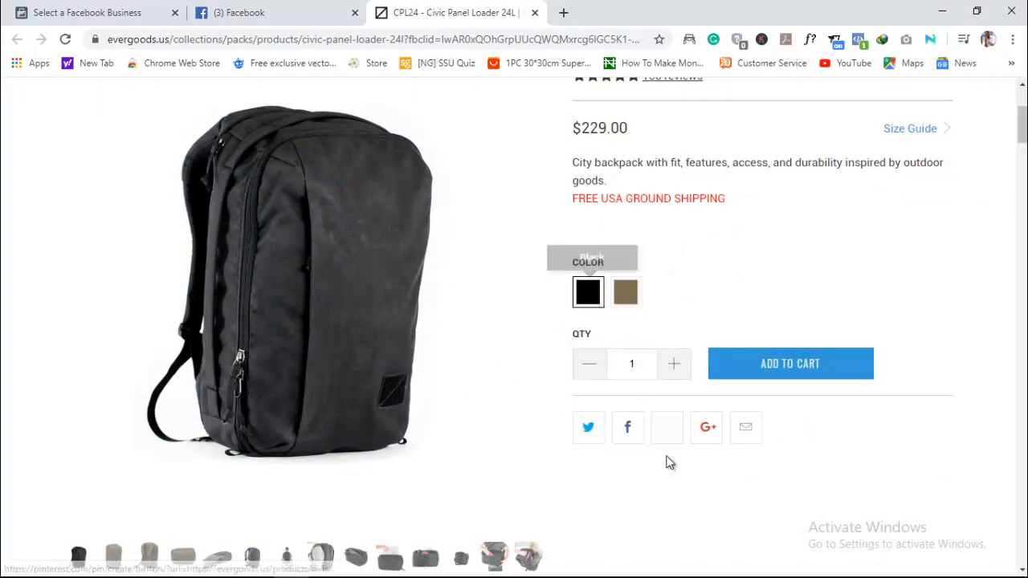
# - Examine the backpack product page's features video, lifestyle photos and feature descriptions
pyautogui.scroll(-5, 668, 461)
pyautogui.scroll(-4, 666, 462)
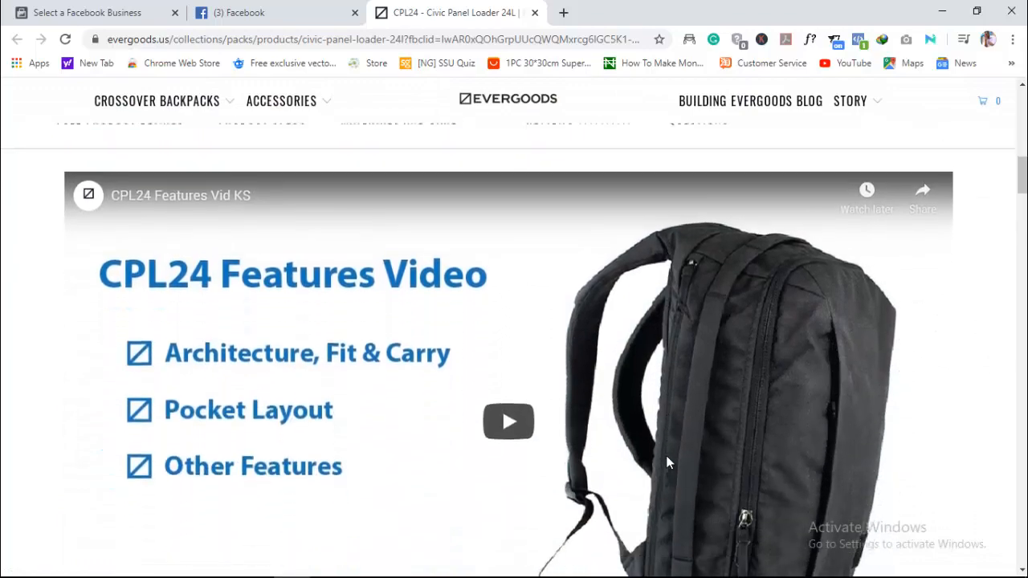
pyautogui.scroll(-15, 666, 461)
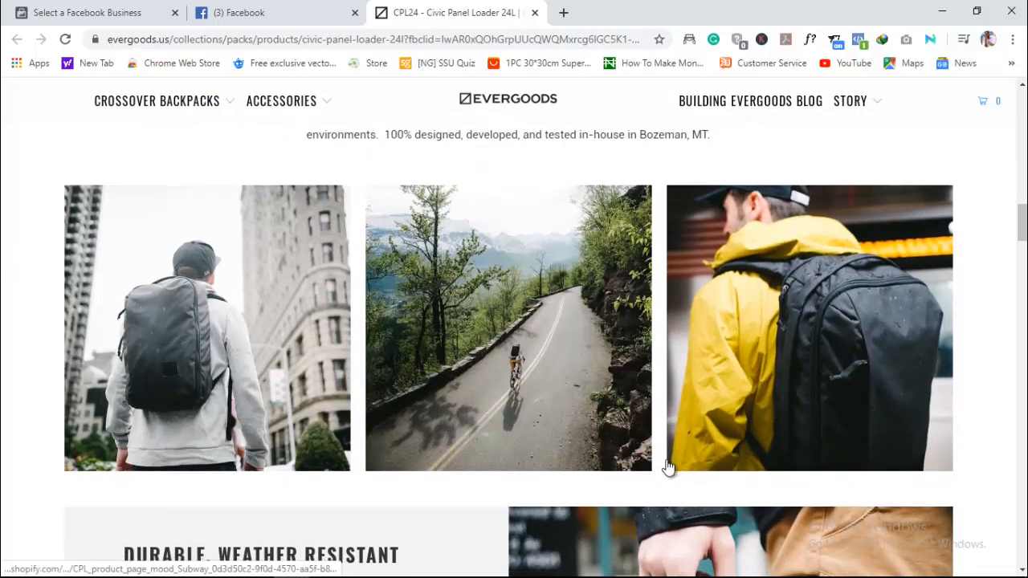
pyautogui.scroll(-16, 666, 467)
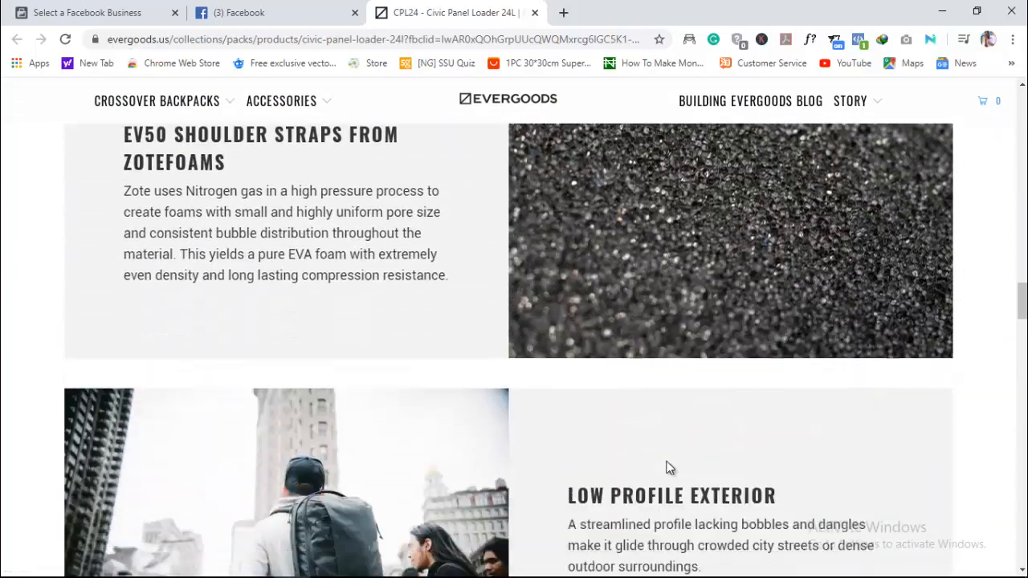
pyautogui.scroll(-12, 666, 467)
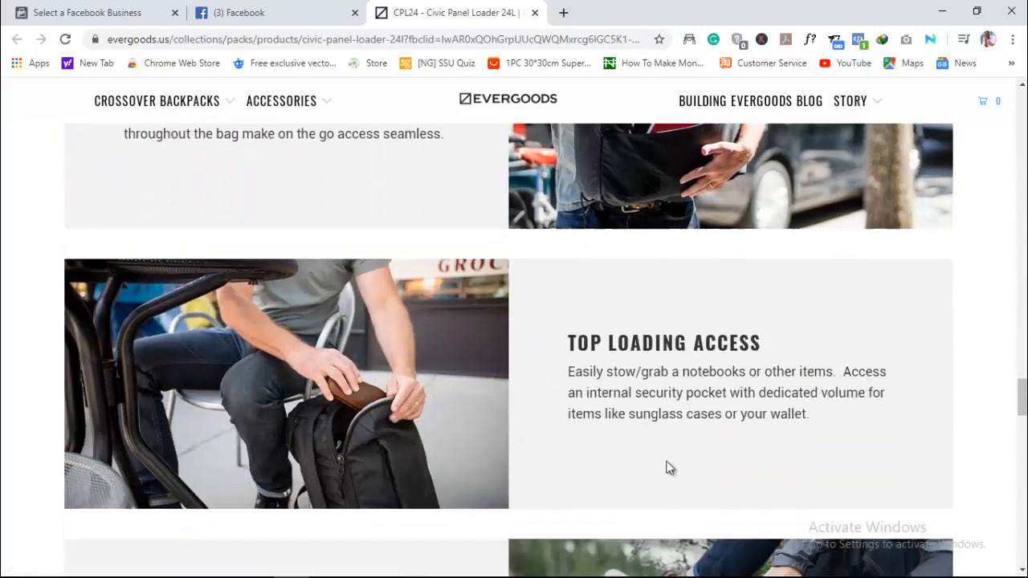
pyautogui.scroll(-10, 666, 467)
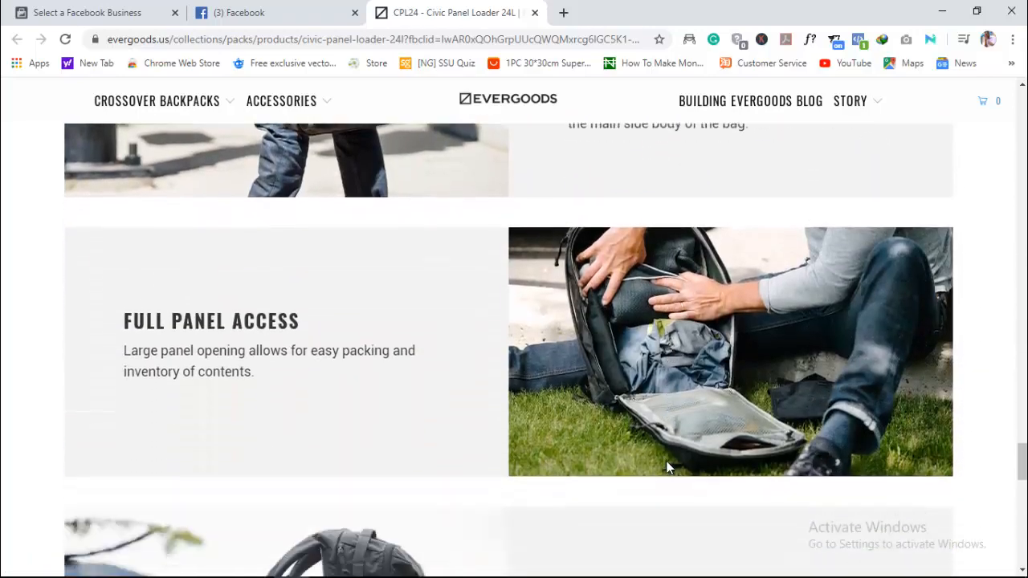
# - Look over the rest of the EVERGOODS product page and close it
pyautogui.scroll(-5, 666, 467)
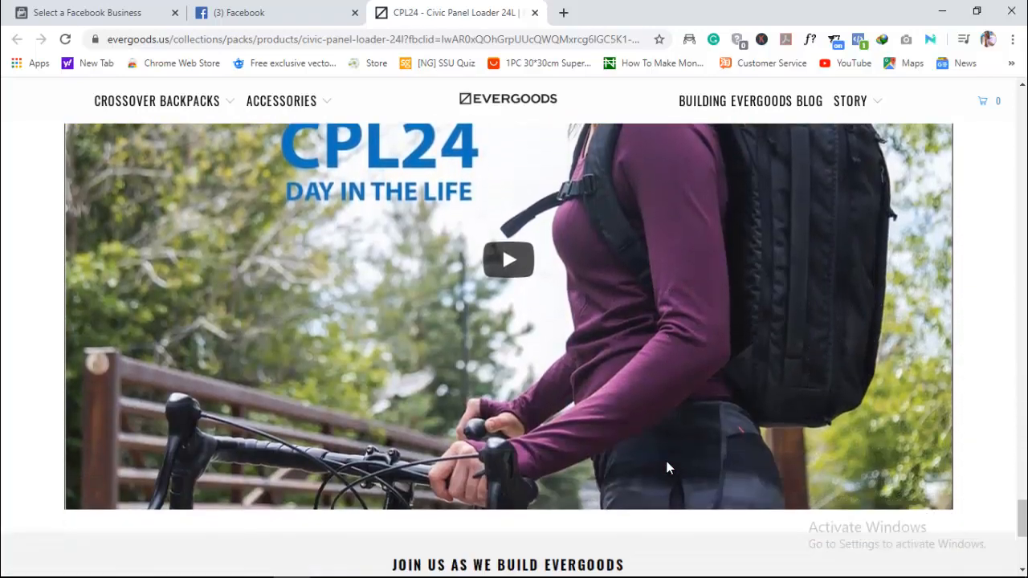
pyautogui.scroll(15, 668, 468)
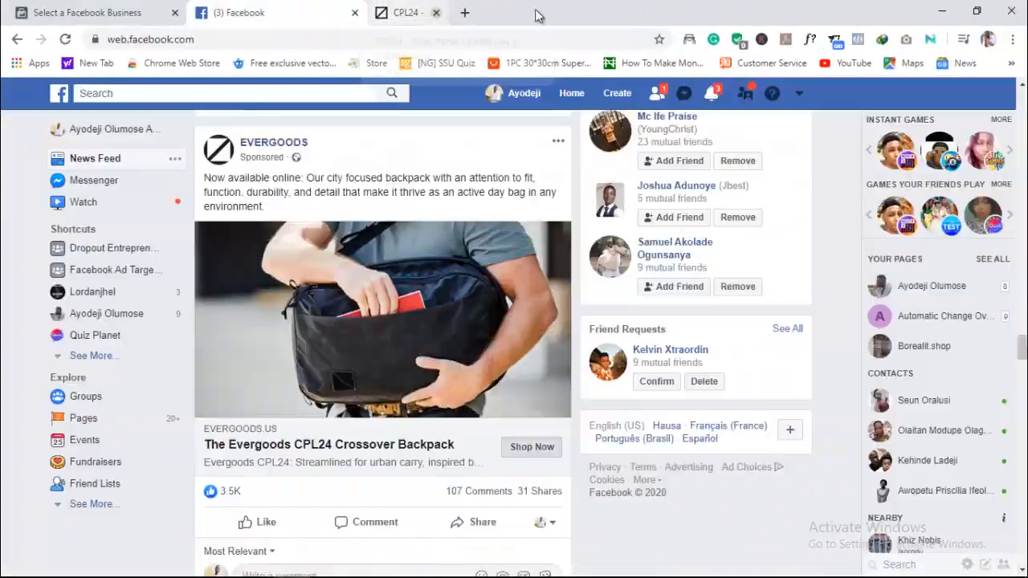
pyautogui.click(452, 12)
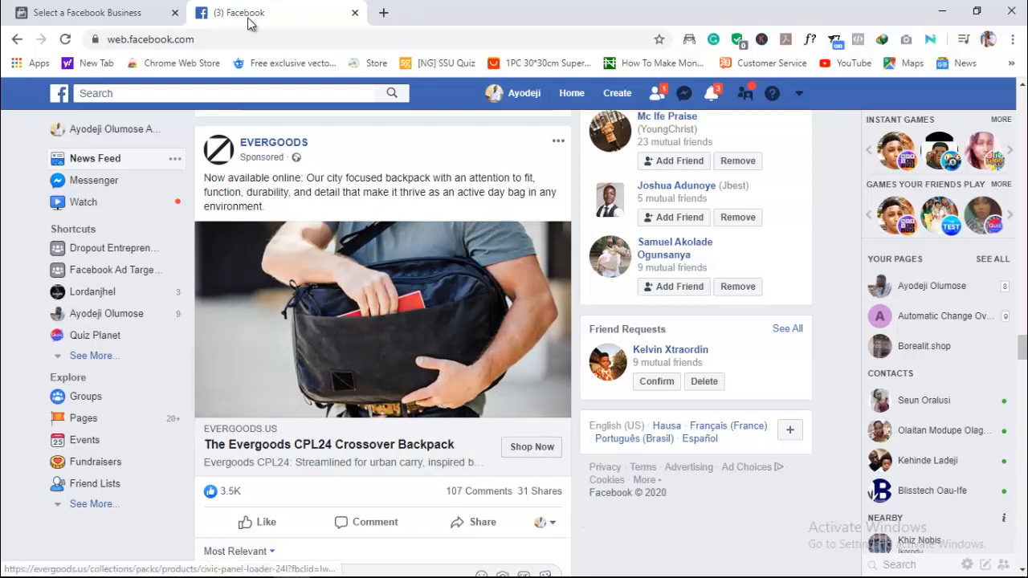
# - Return to the Business Manager business selection page and log out of the current account
pyautogui.click(128, 10)
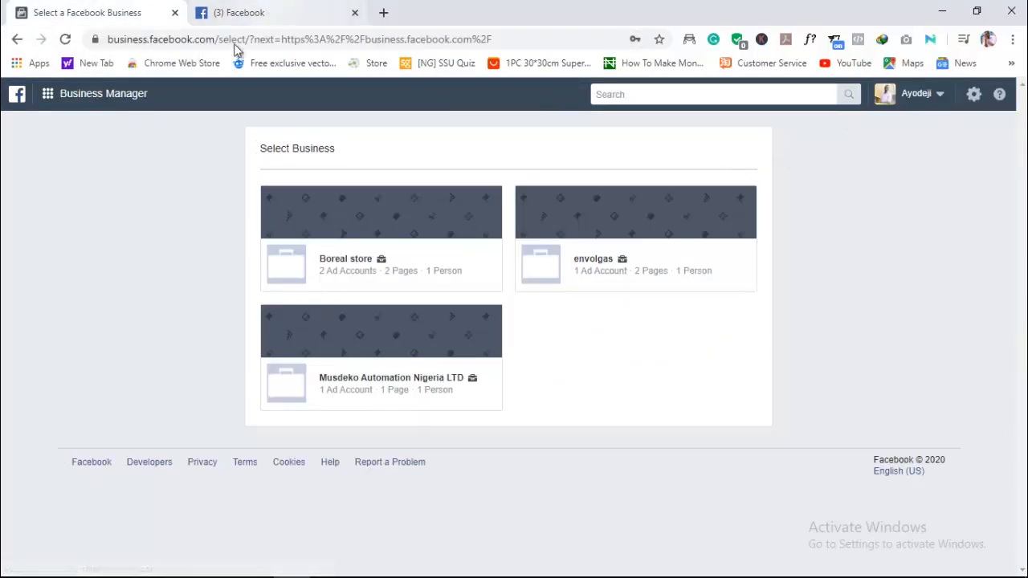
pyautogui.click(938, 94)
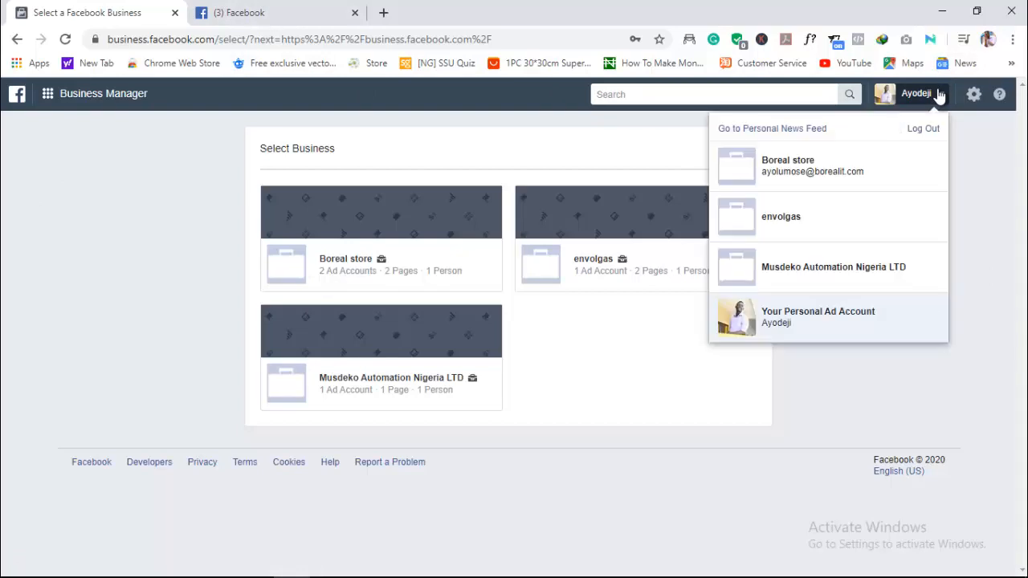
pyautogui.click(925, 130)
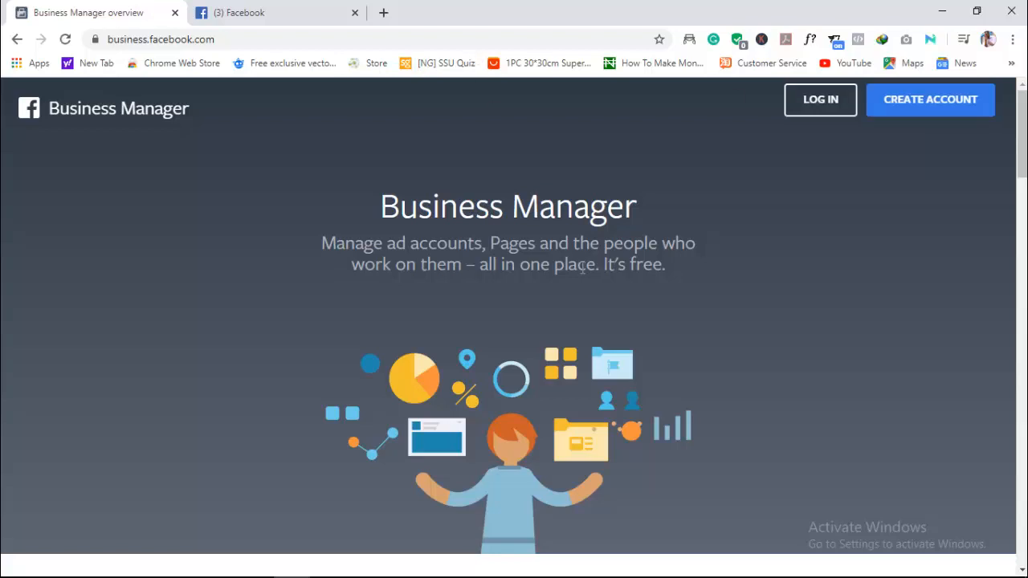
# - Log in to Business Manager from its overview page using the credentials already filled in
pyautogui.moveTo(1021, 136); pyautogui.dragTo(950, 48)
pyautogui.click(820, 100)
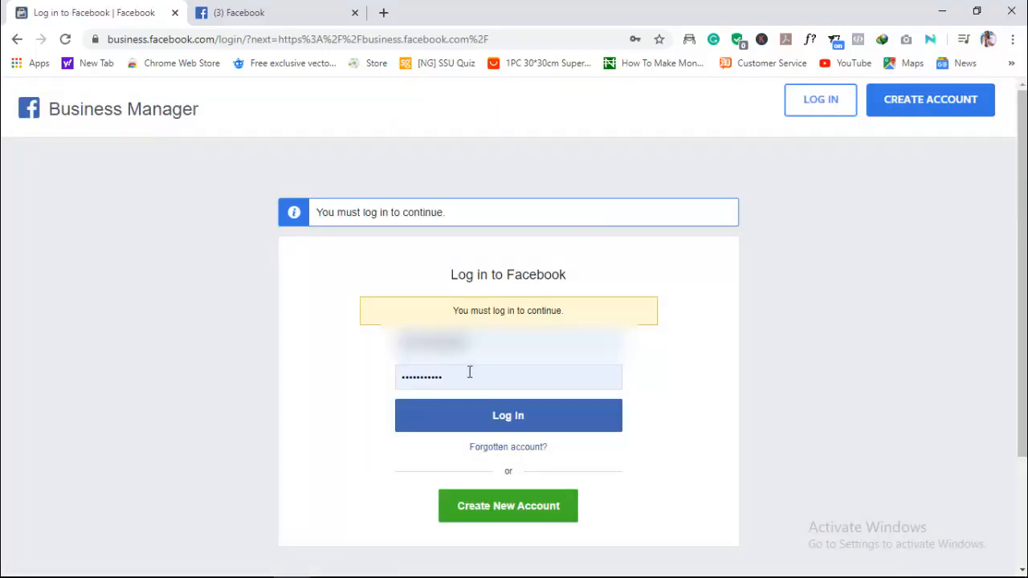
pyautogui.click(520, 425)
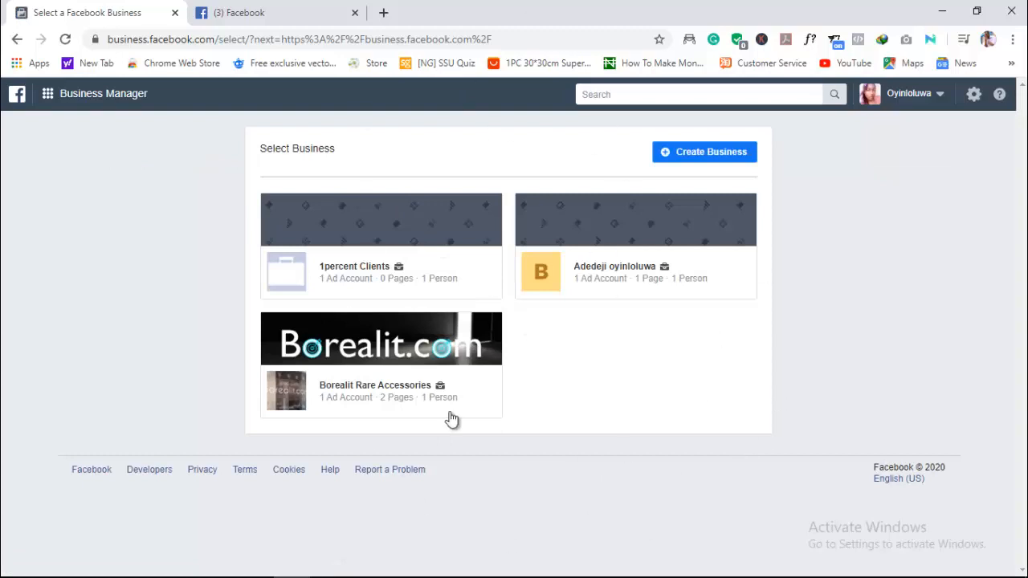
# - Start creating a new business and enter Media.Borealit.com as the business and account name
pyautogui.click(696, 156)
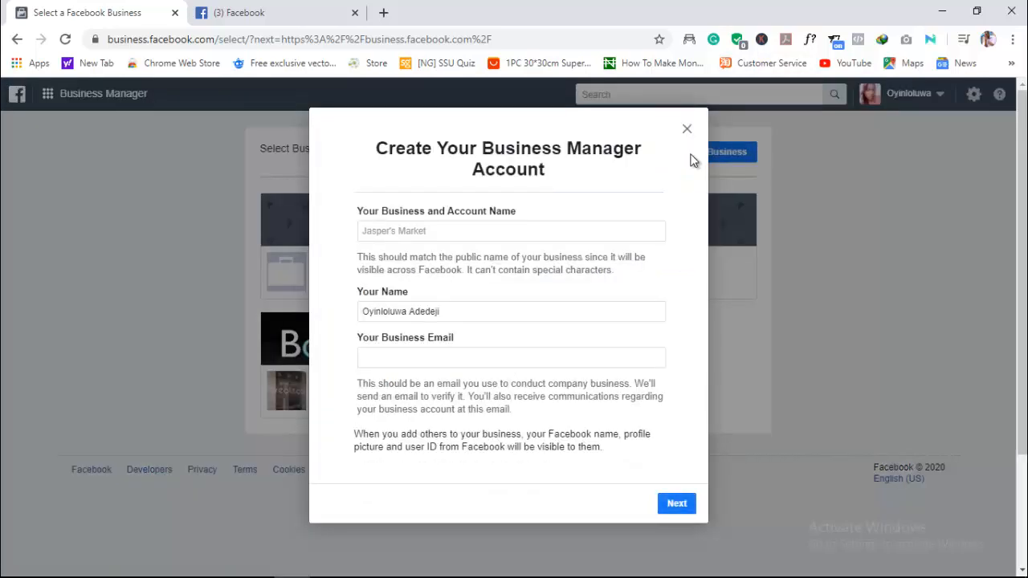
pyautogui.click(493, 235)
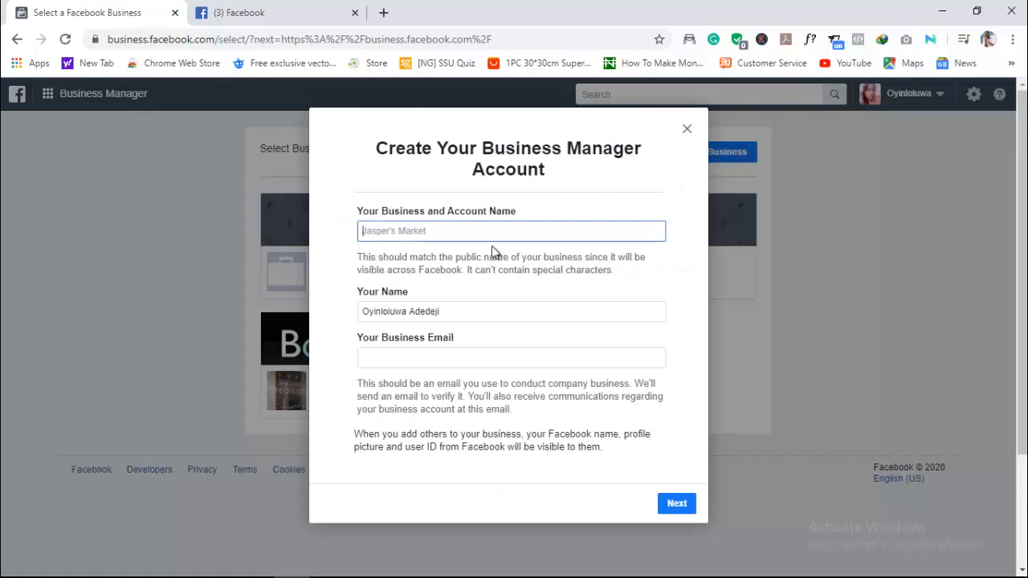
pyautogui.click(487, 357)
pyautogui.click(446, 234)
pyautogui.write('Med')
pyautogui.write('ia G')
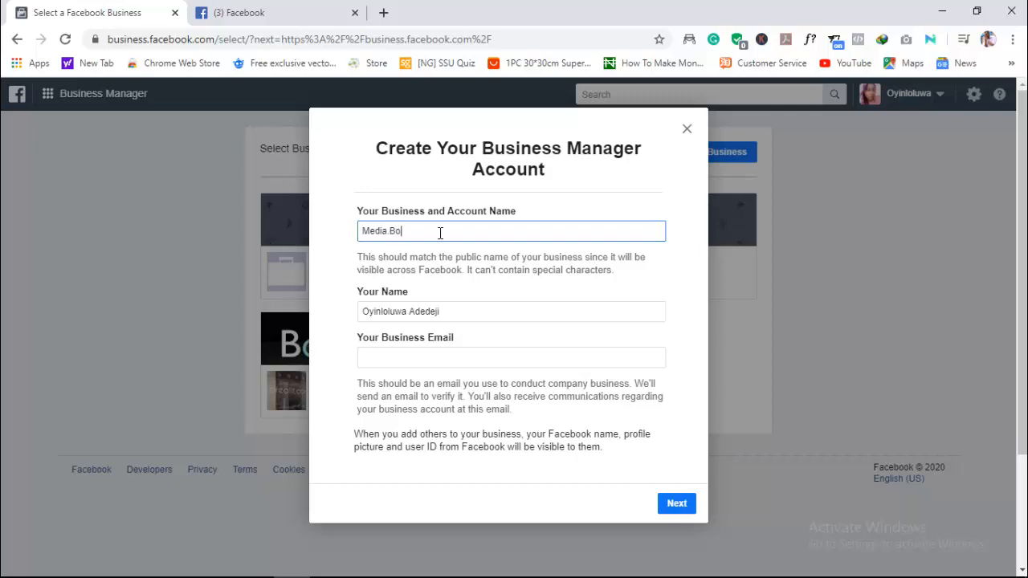
pyautogui.write('Borealit.com')
# - Replace the first name in the account owner's name for the new Business Manager account
pyautogui.click(407, 313)
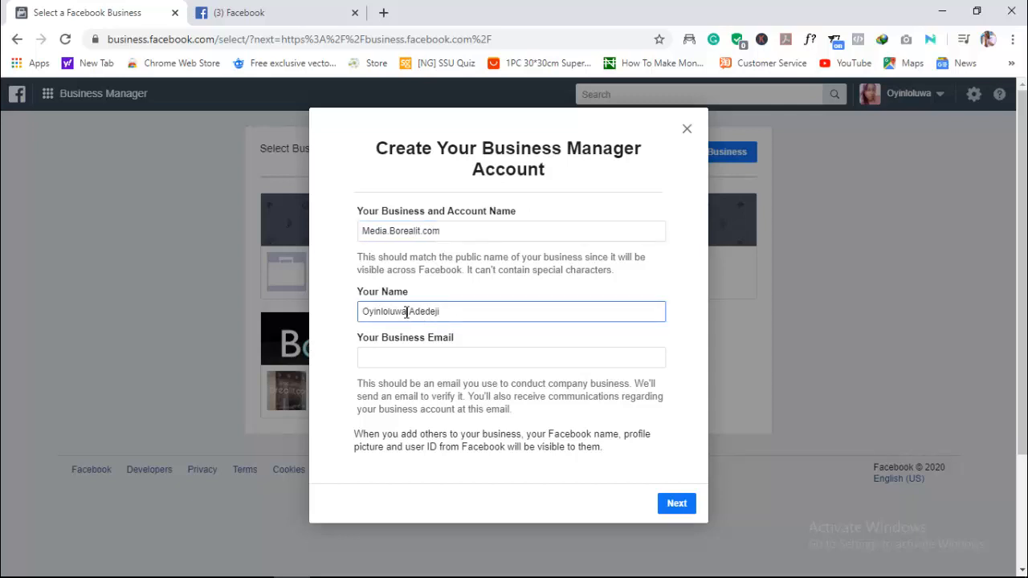
pyautogui.moveTo(407, 313); pyautogui.dragTo(338, 319)
pyautogui.write('Aded')
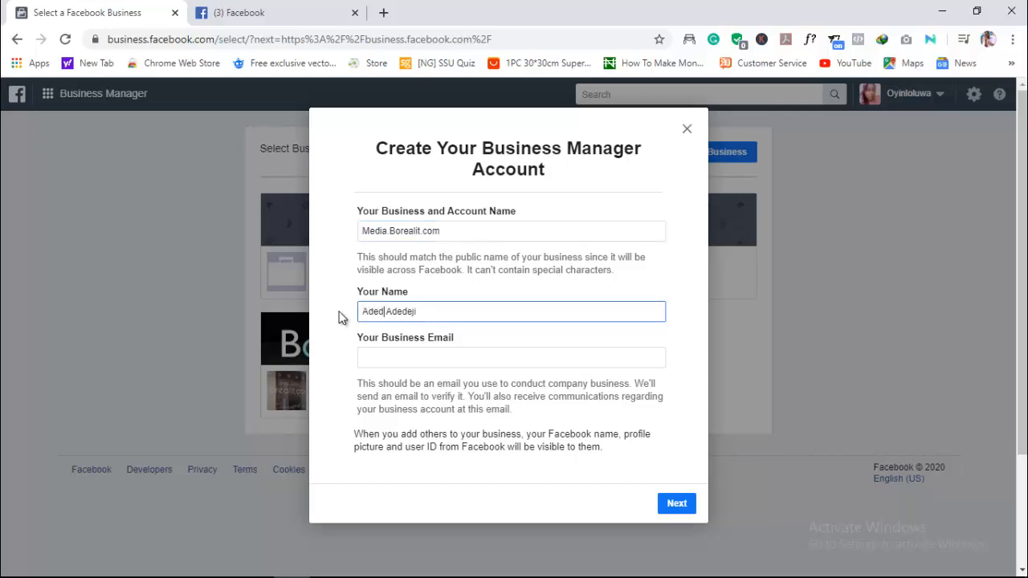
pyautogui.write('eji')
# - Fill in the business email for the new Business Manager account
pyautogui.click(394, 357)
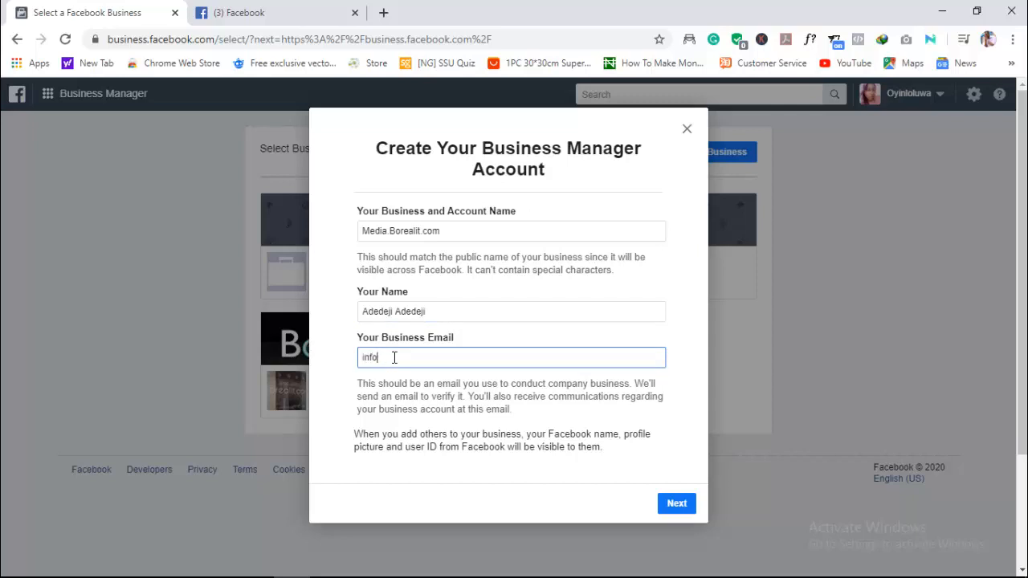
pyautogui.write('@media.facebook.com')
pyautogui.click(546, 498)
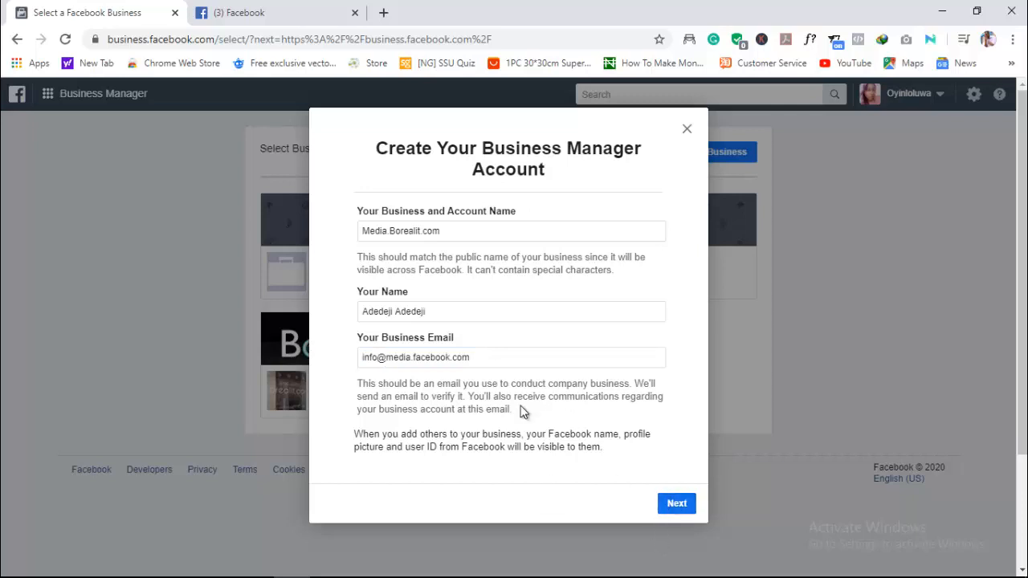
# - Change facebook to borealit in the business email's domain and continue to the business details
pyautogui.click(452, 358)
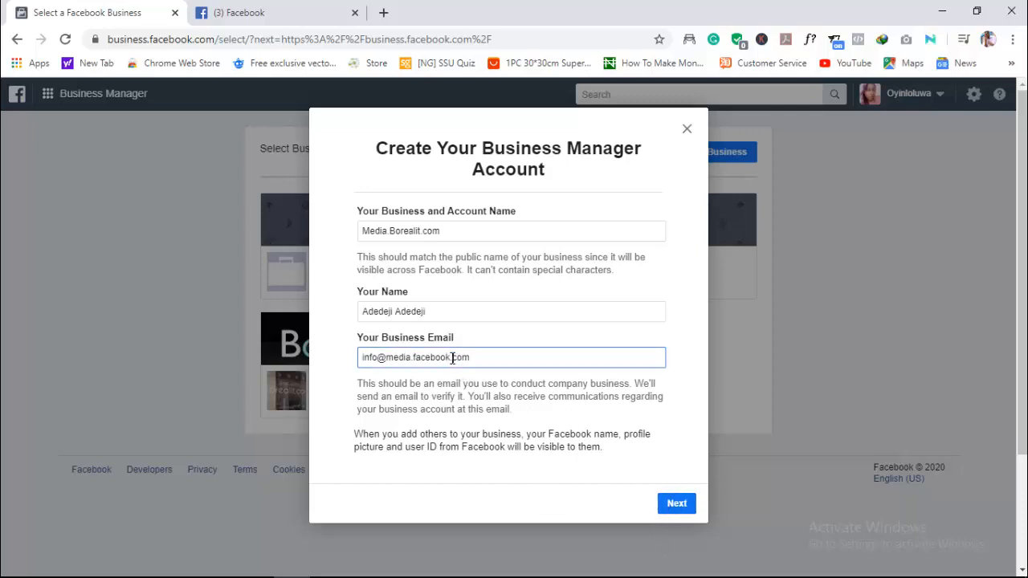
pyautogui.press('BackSpace')
pyautogui.press('BackSpace')
pyautogui.press('BackSpace')
pyautogui.press('BackSpace')
pyautogui.press('BackSpace')
pyautogui.press('BackSpace')
pyautogui.press('BackSpace')
pyautogui.press('BackSpace')
pyautogui.write('borealit')
pyautogui.click(578, 465)
pyautogui.click(671, 504)
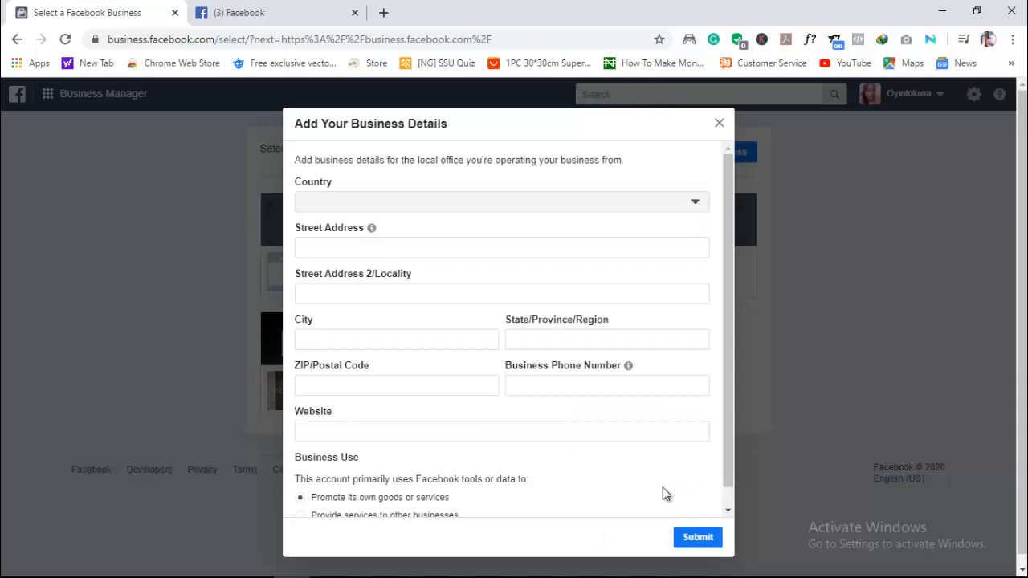
# - Set the business country to Nigeria and fill in the address and phone details from the first saved address
pyautogui.click(526, 208)
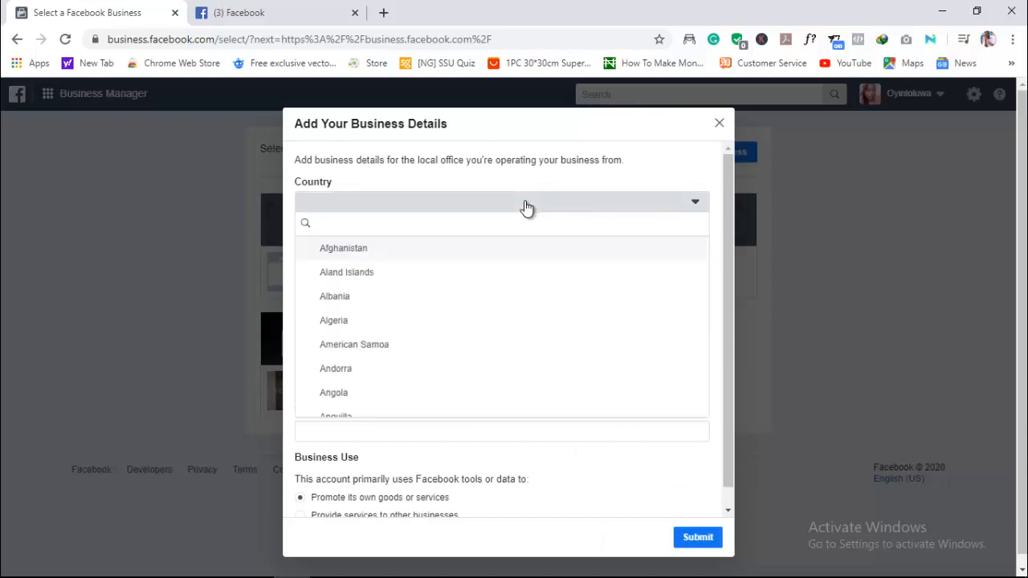
pyautogui.write('Ni')
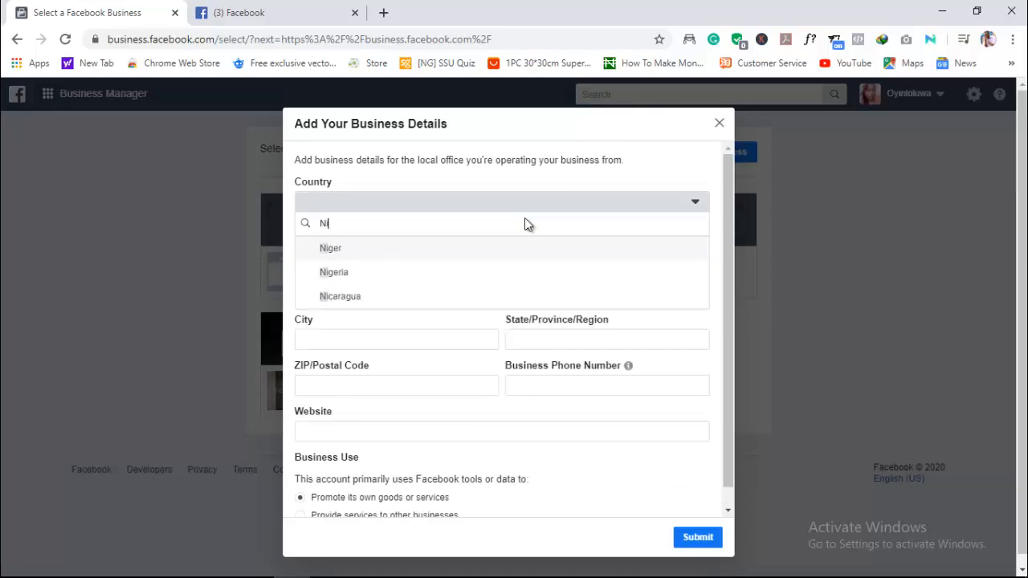
pyautogui.click(367, 275)
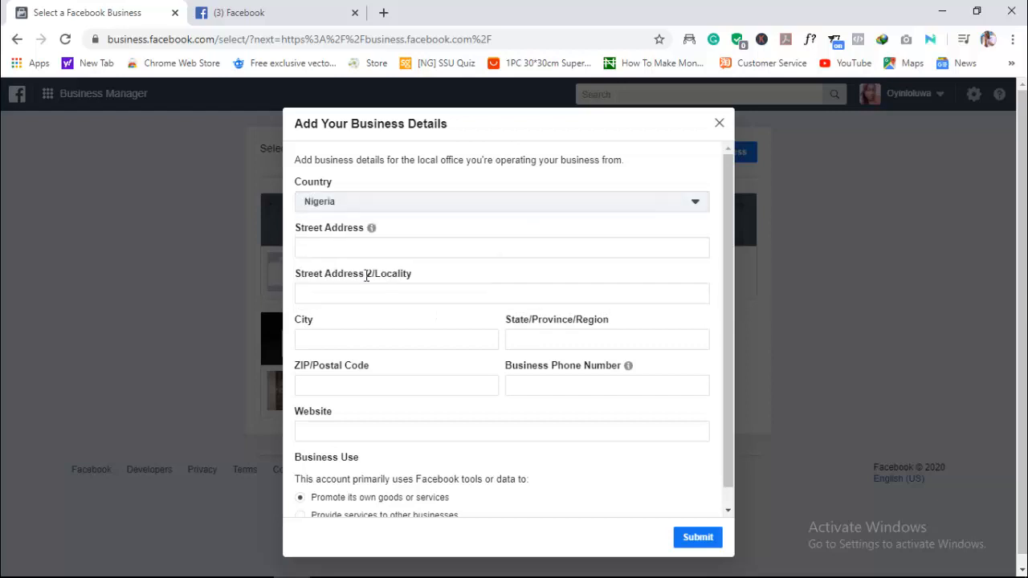
pyautogui.click(362, 249)
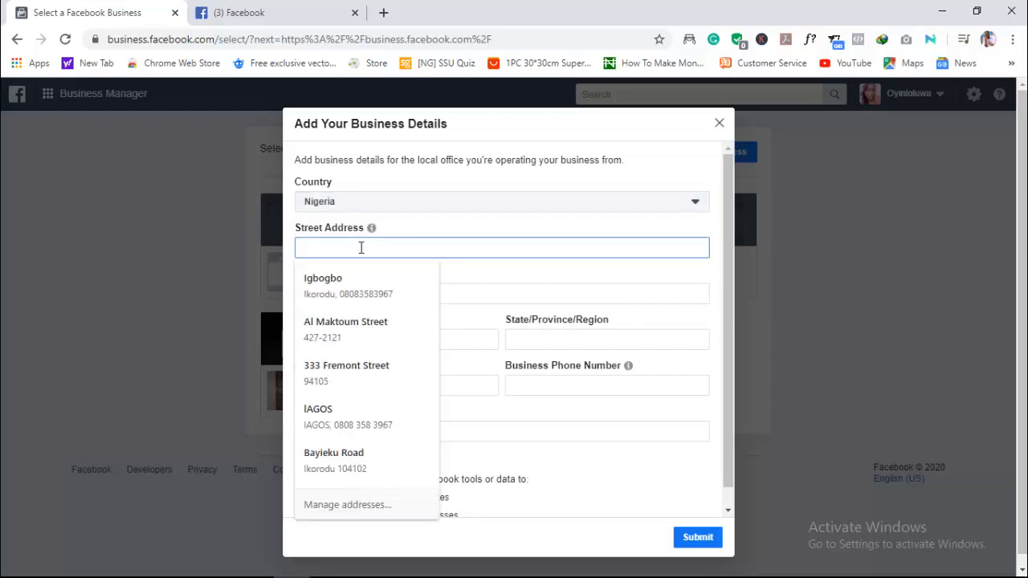
pyautogui.click(366, 284)
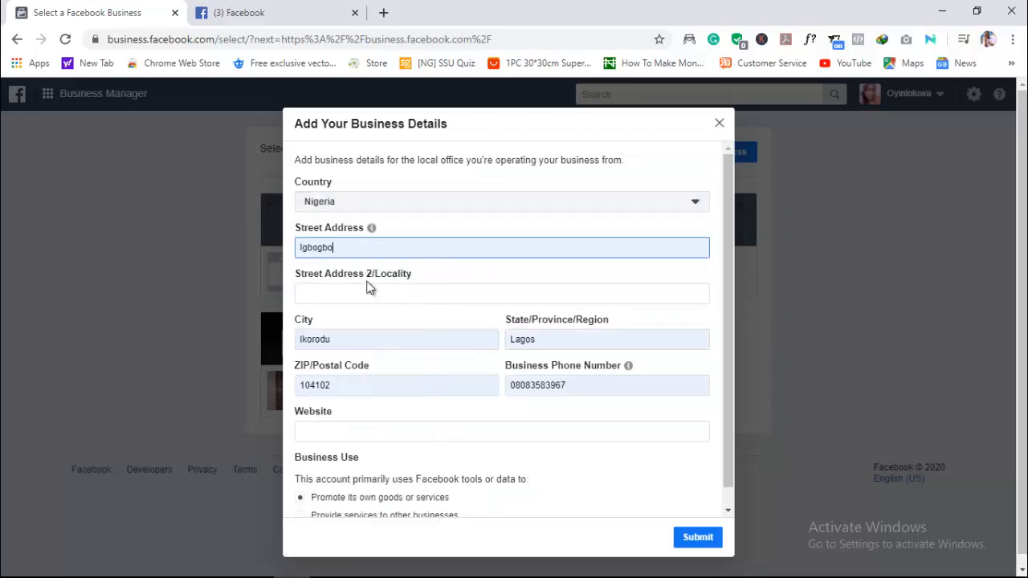
pyautogui.scroll(-1, 388, 325)
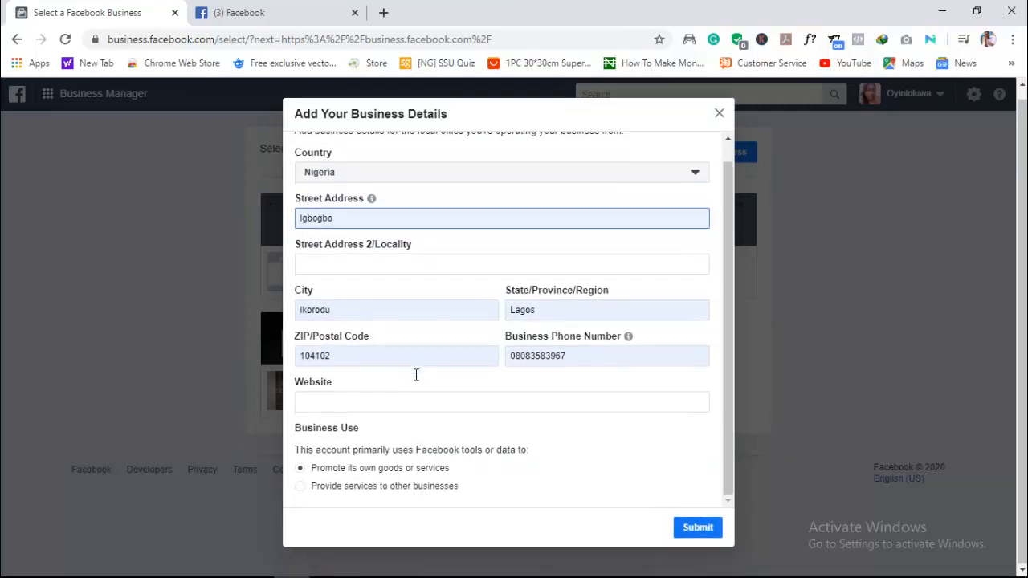
pyautogui.scroll(-1, 415, 374)
pyautogui.click(345, 407)
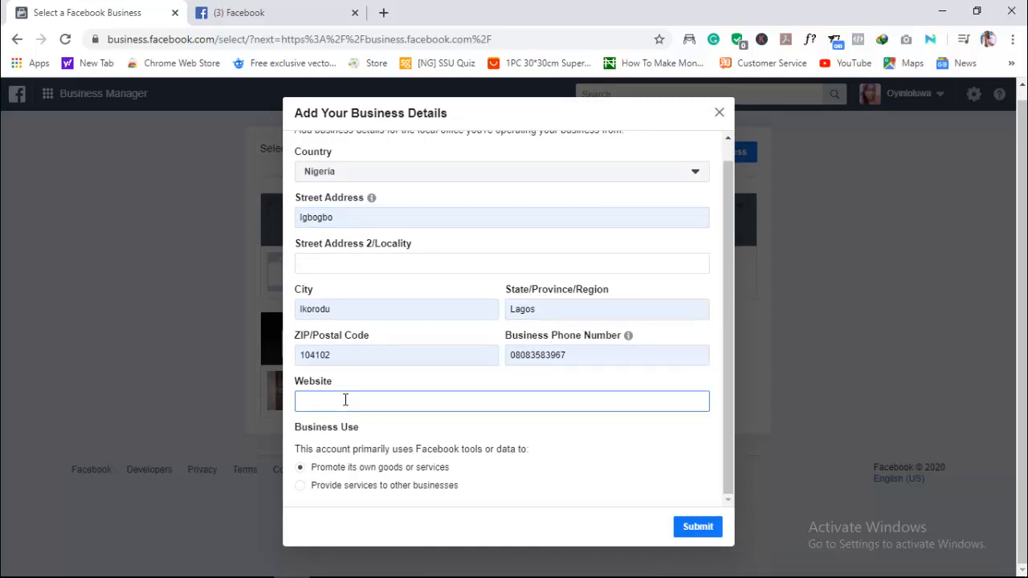
pyautogui.write('ww')
pyautogui.press('BackSpace')
pyautogui.press('BackSpace')
pyautogui.press('BackSpace')
pyautogui.write('medi')
pyautogui.write('a.')
# - Open the borealit.shop Instagram profile in a new tab and look over its posts
pyautogui.click(383, 12)
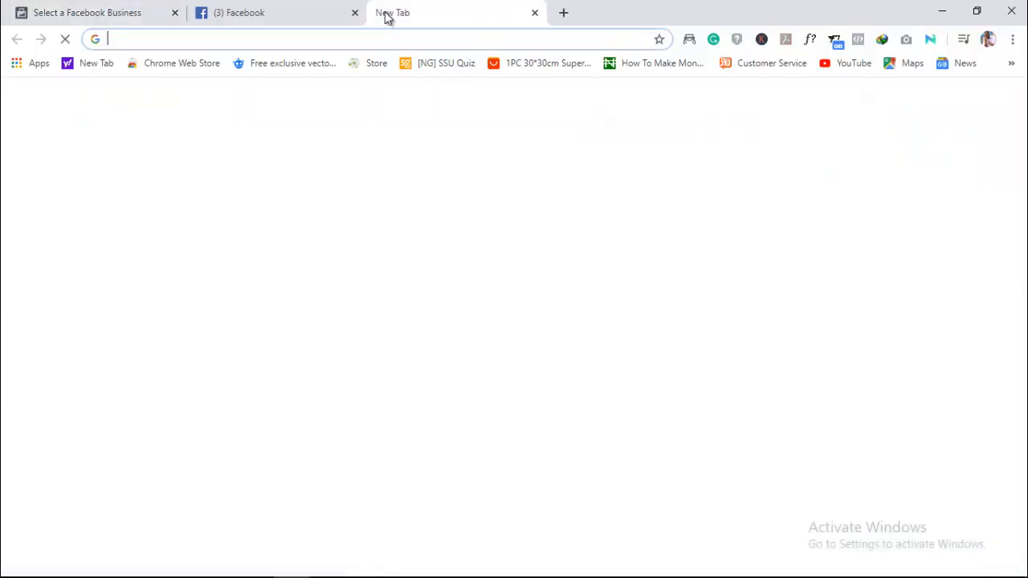
pyautogui.write('instagram.com')
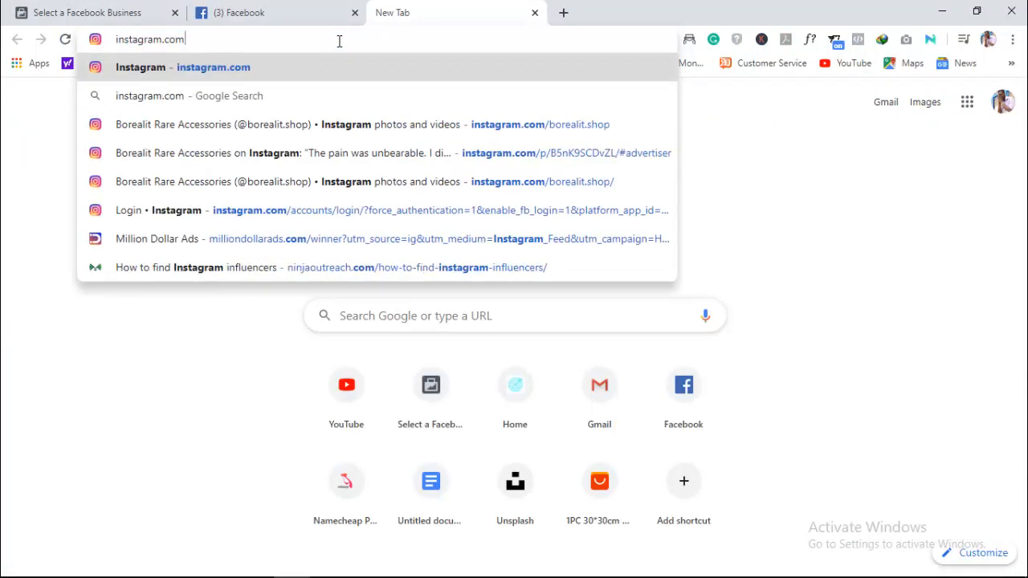
pyautogui.write('/')
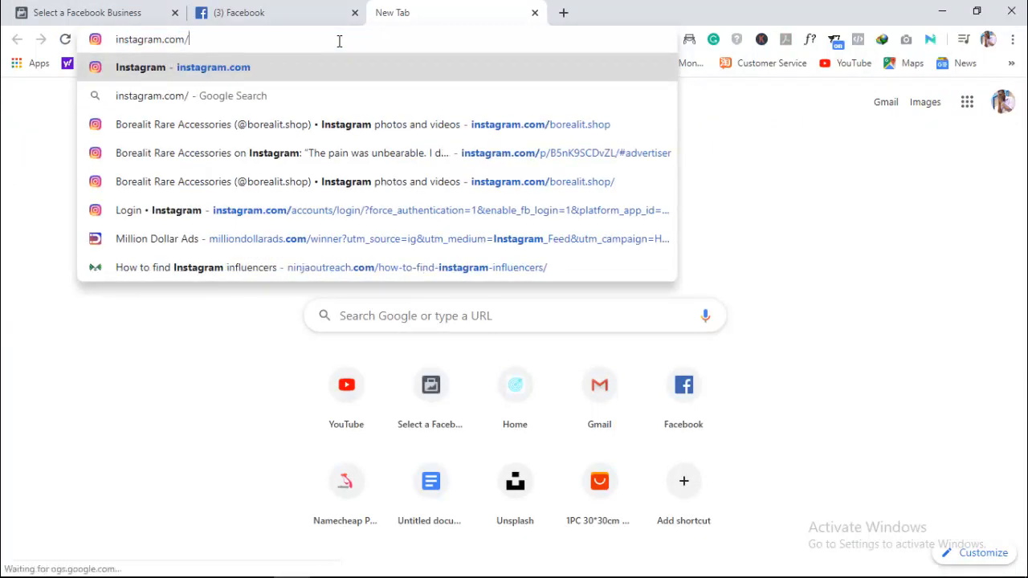
pyautogui.write('boreal')
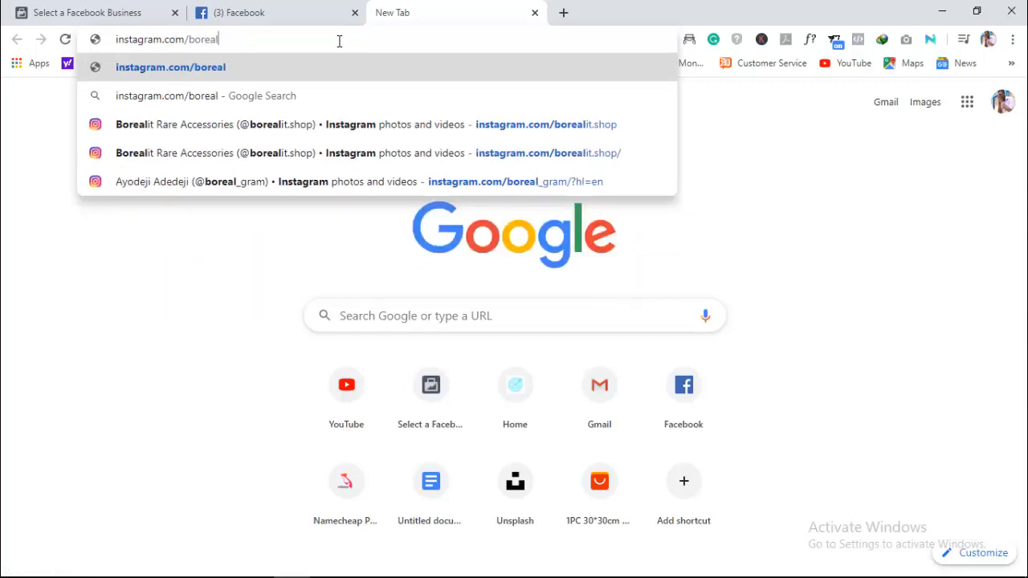
pyautogui.write('.shop')
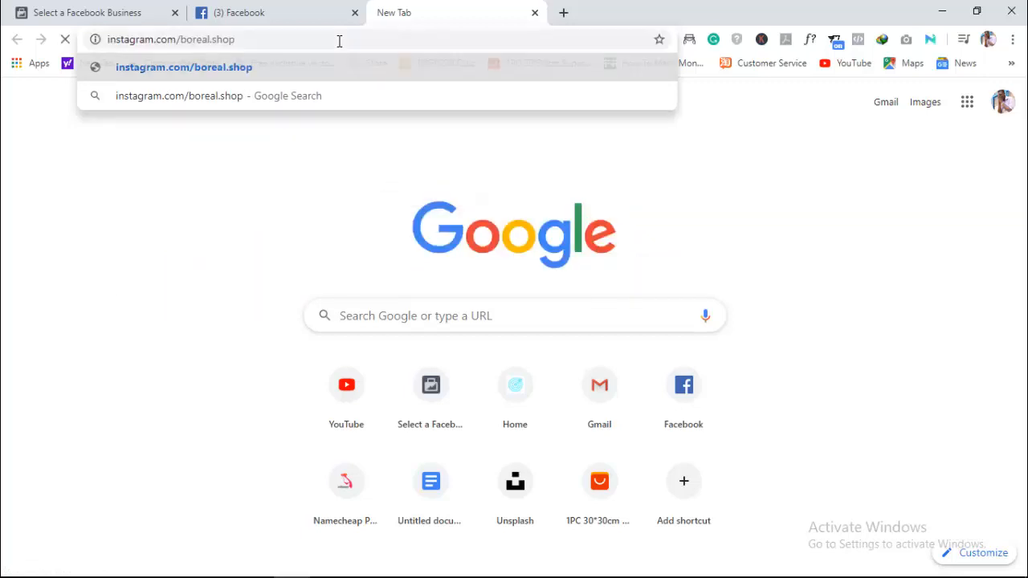
pyautogui.press('Return')
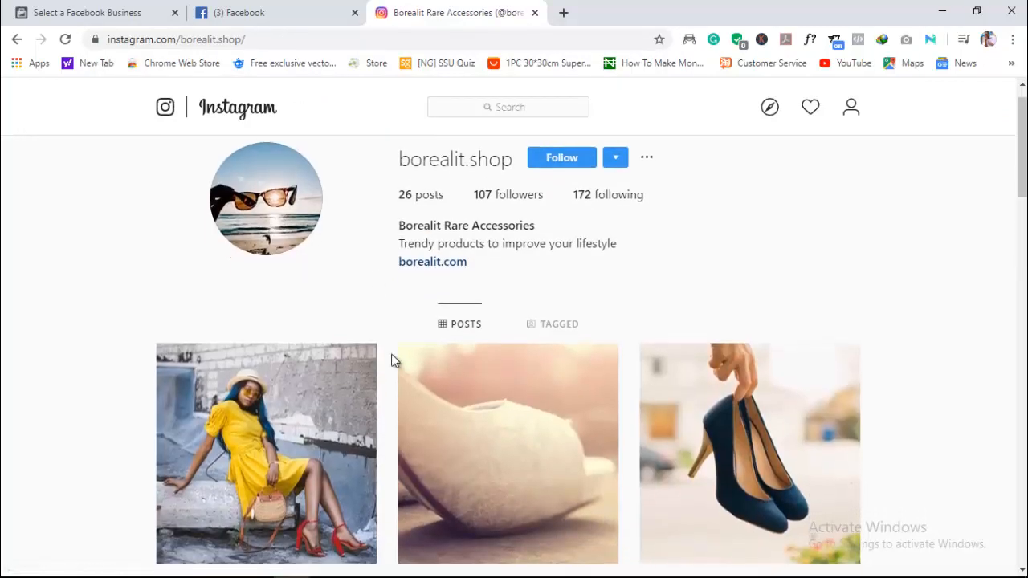
pyautogui.scroll(-10, 659, 530)
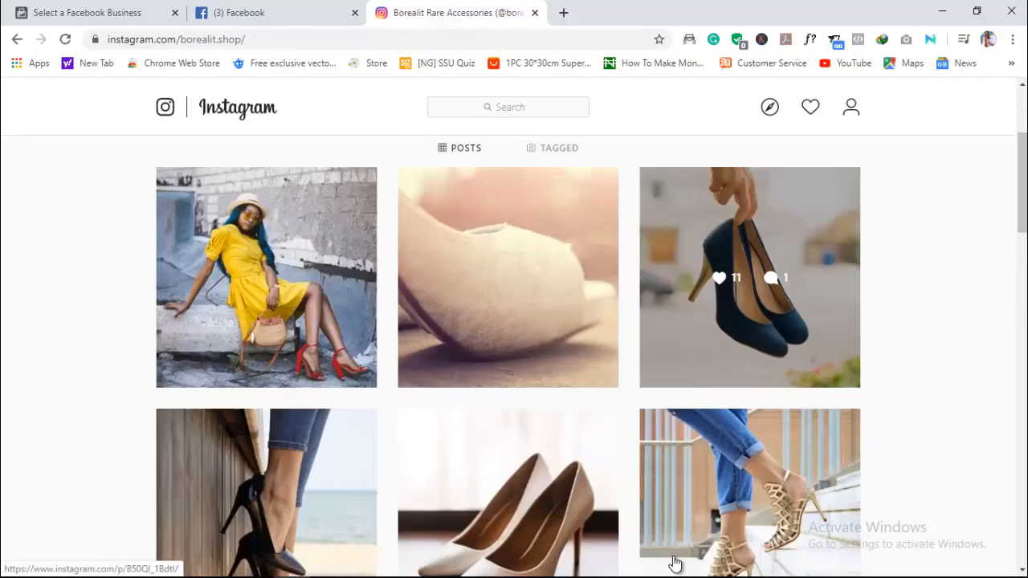
pyautogui.scroll(10, 672, 562)
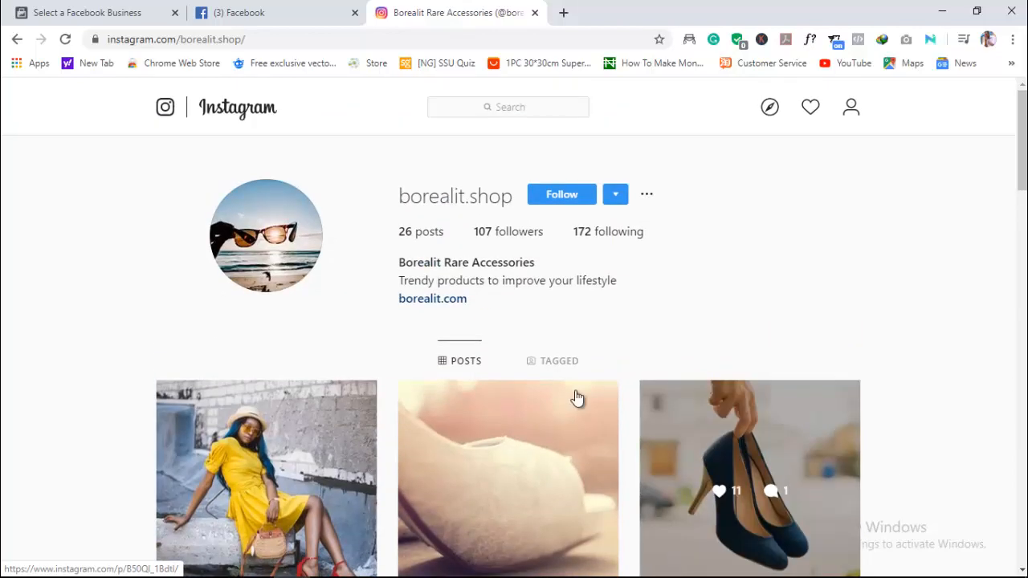
# - Copy the borealit.shop Instagram profile address and use it as the business website in the business details form
pyautogui.click(212, 40)
pyautogui.hotkey('ctrl', 'c')
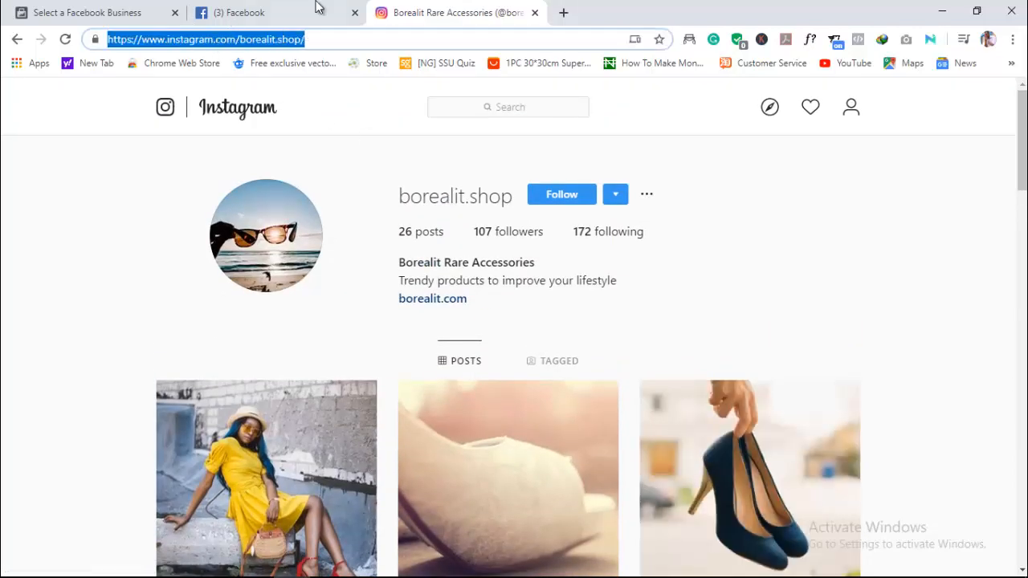
pyautogui.click(265, 13)
pyautogui.click(128, 12)
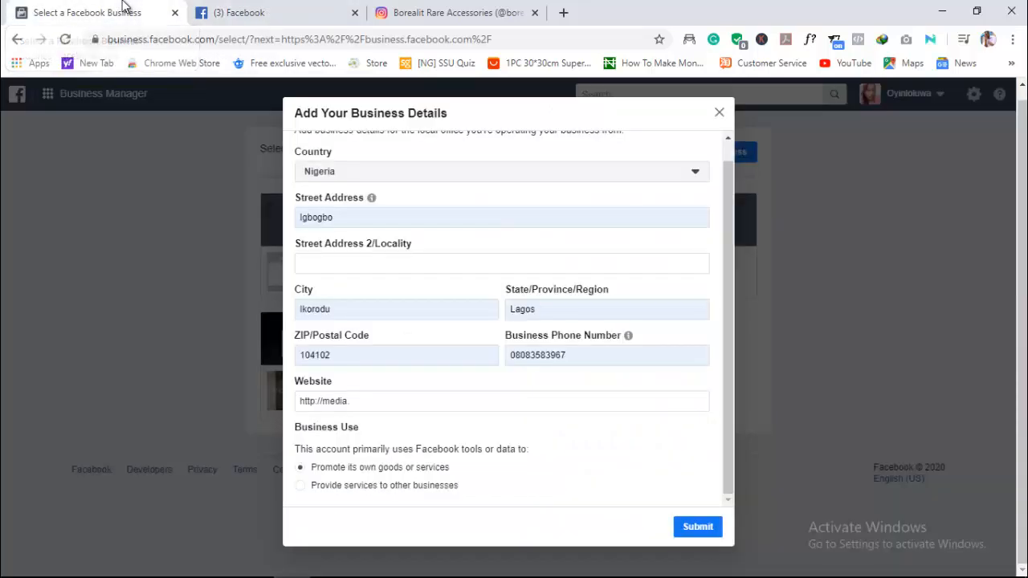
pyautogui.tripleClick(418, 400)
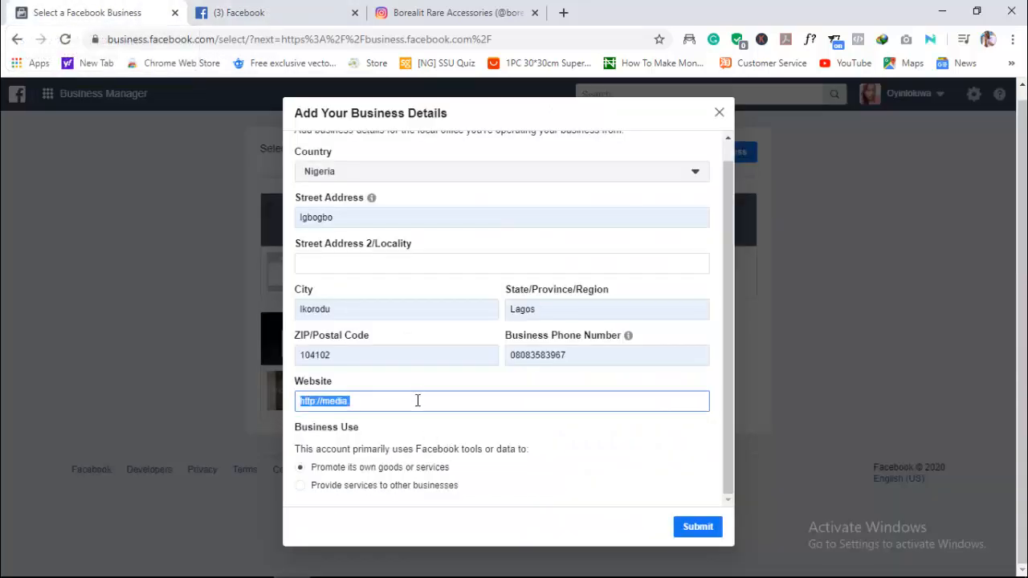
pyautogui.hotkey('ctrl', 'v')
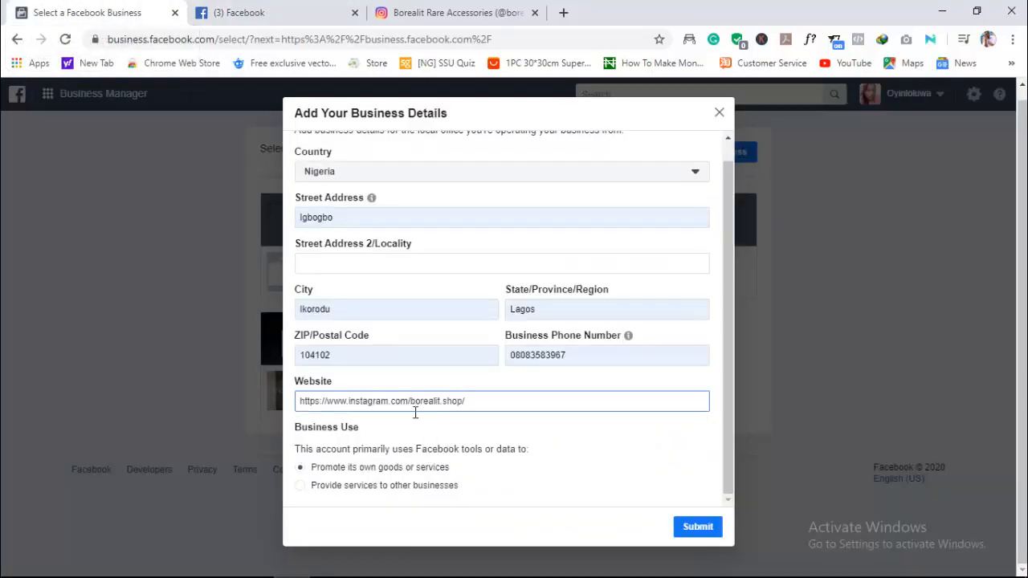
pyautogui.click(602, 472)
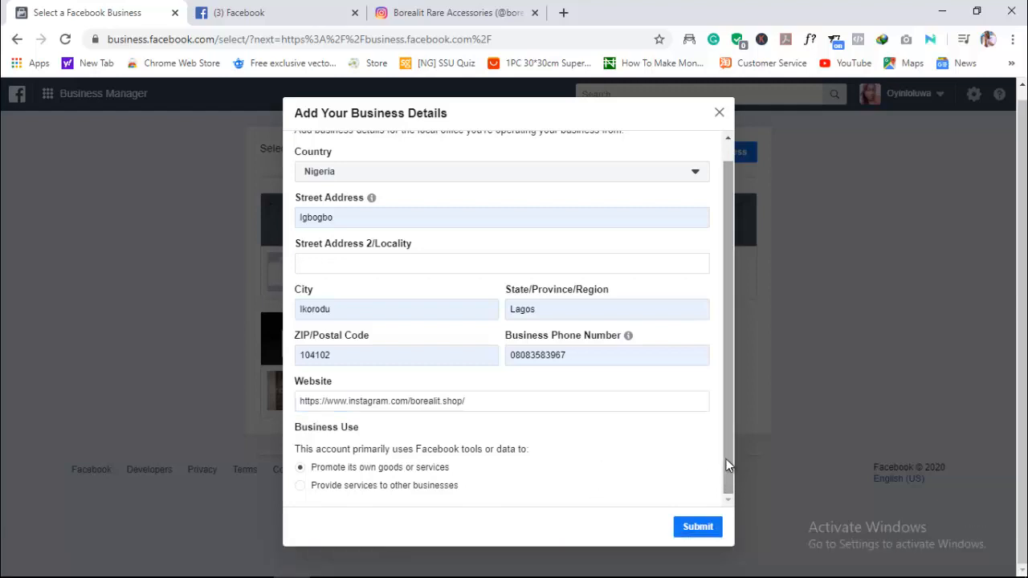
pyautogui.scroll(1, 726, 458)
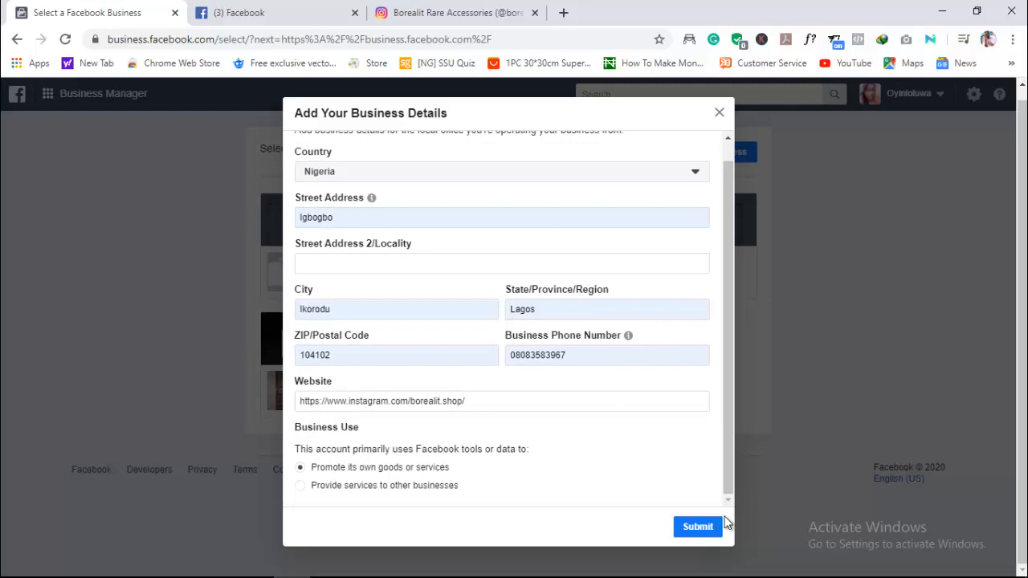
pyautogui.click(432, 400)
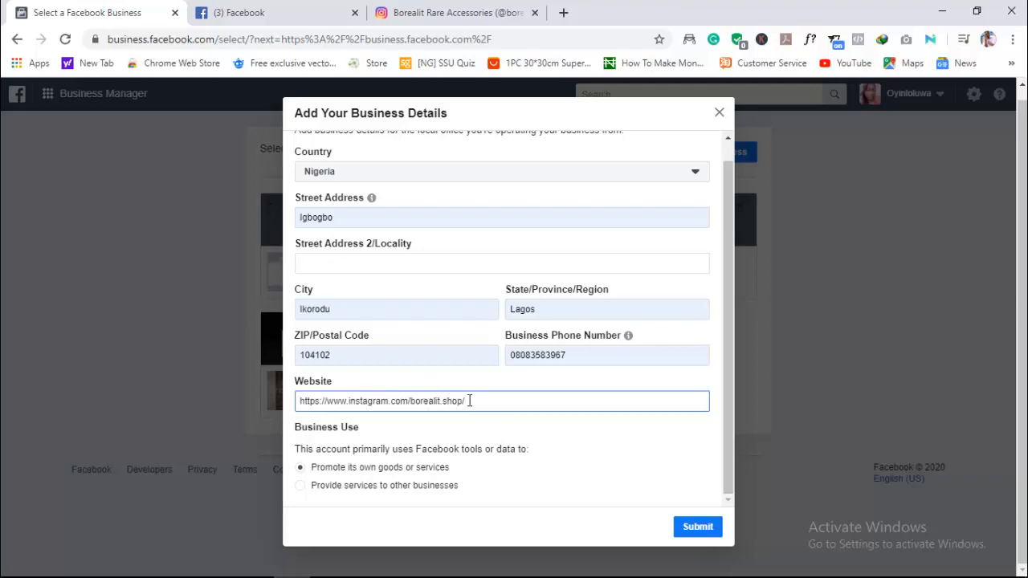
pyautogui.moveTo(466, 401); pyautogui.dragTo(346, 396)
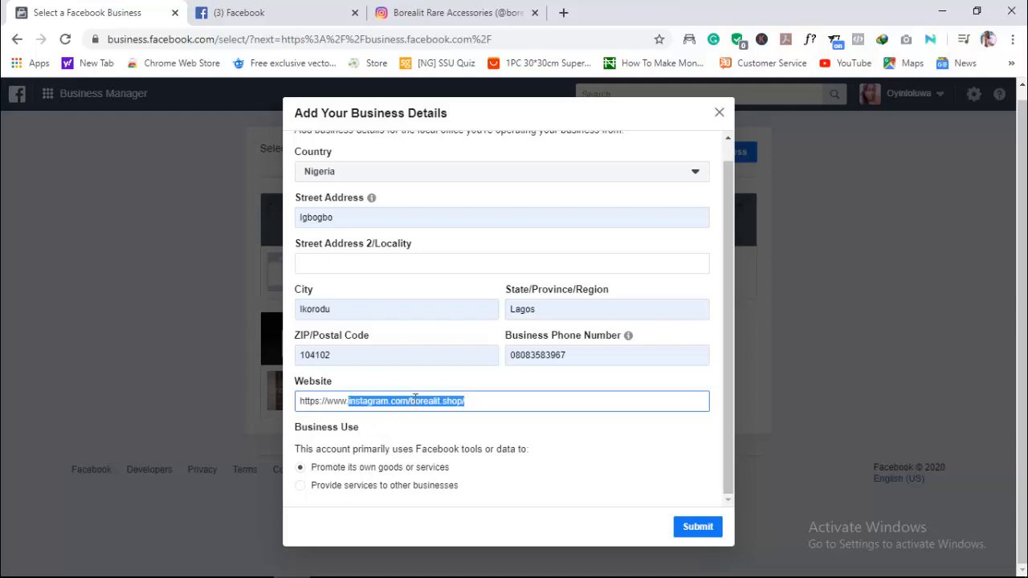
pyautogui.press('BackSpace')
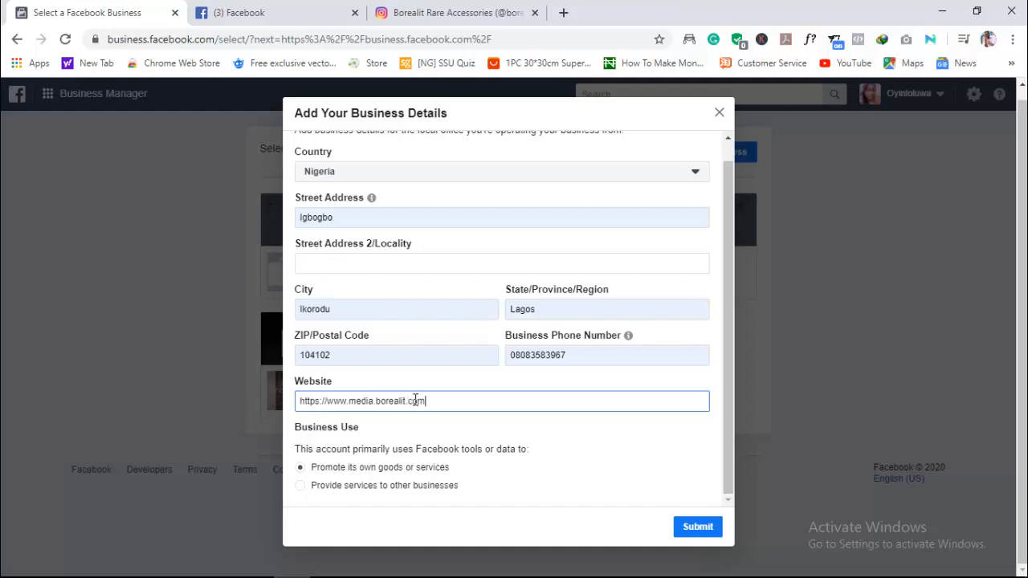
pyautogui.click(562, 420)
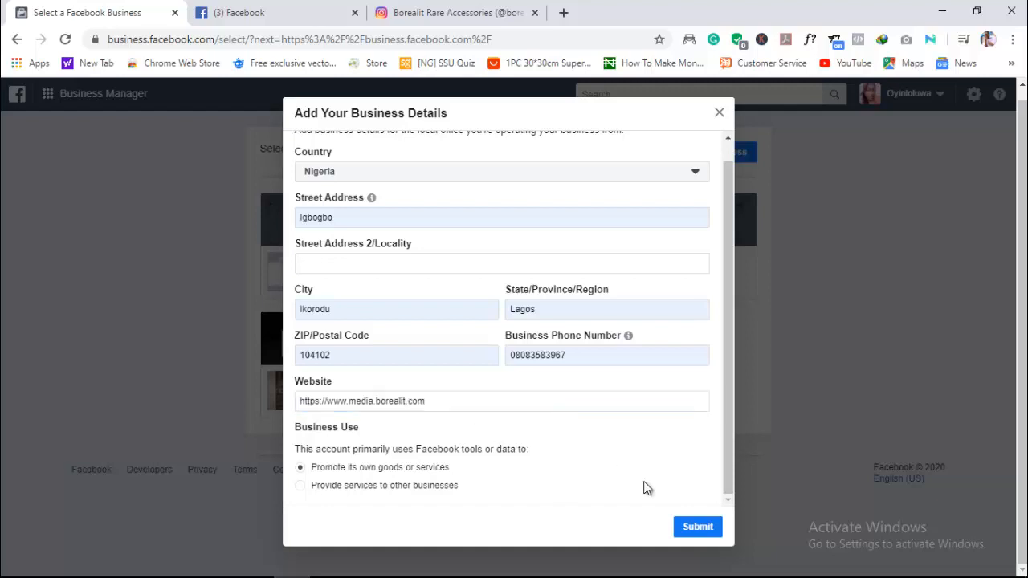
# - Set the business use to promoting its own goods or services, submit the business details and close the creation confirmation
pyautogui.click(301, 486)
pyautogui.click(300, 467)
pyautogui.click(702, 523)
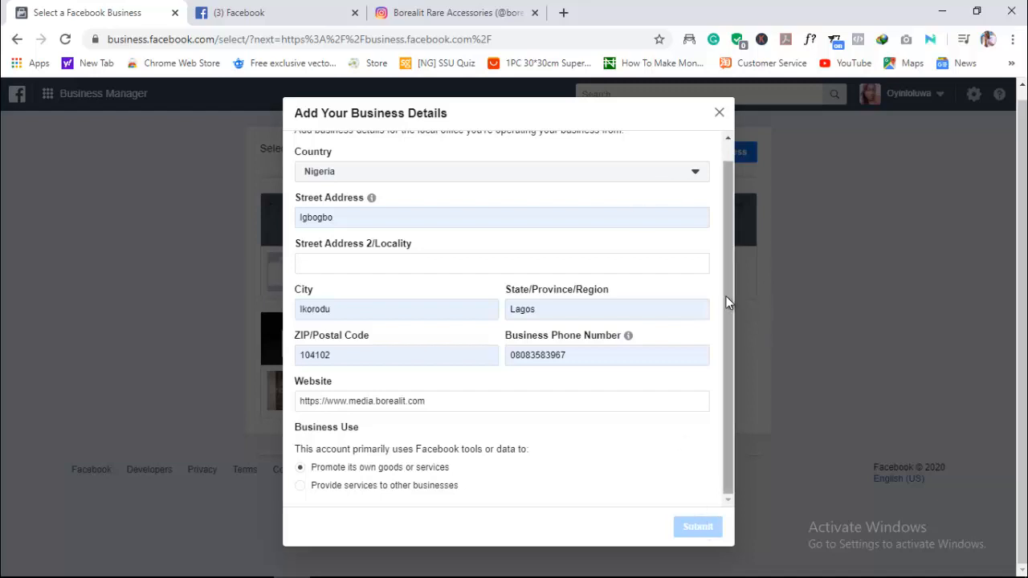
pyautogui.scroll(1, 720, 281)
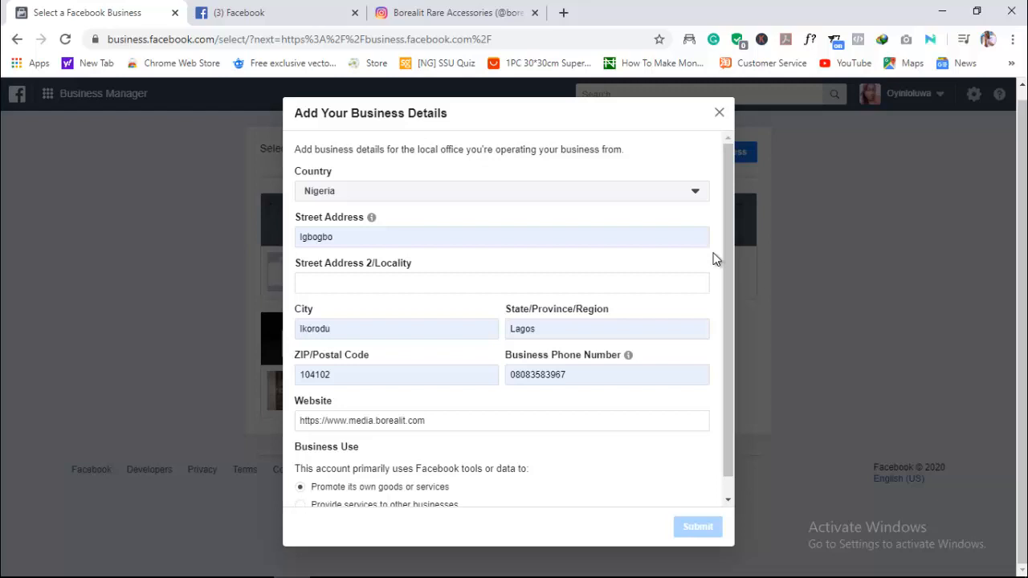
pyautogui.moveTo(782, 576)
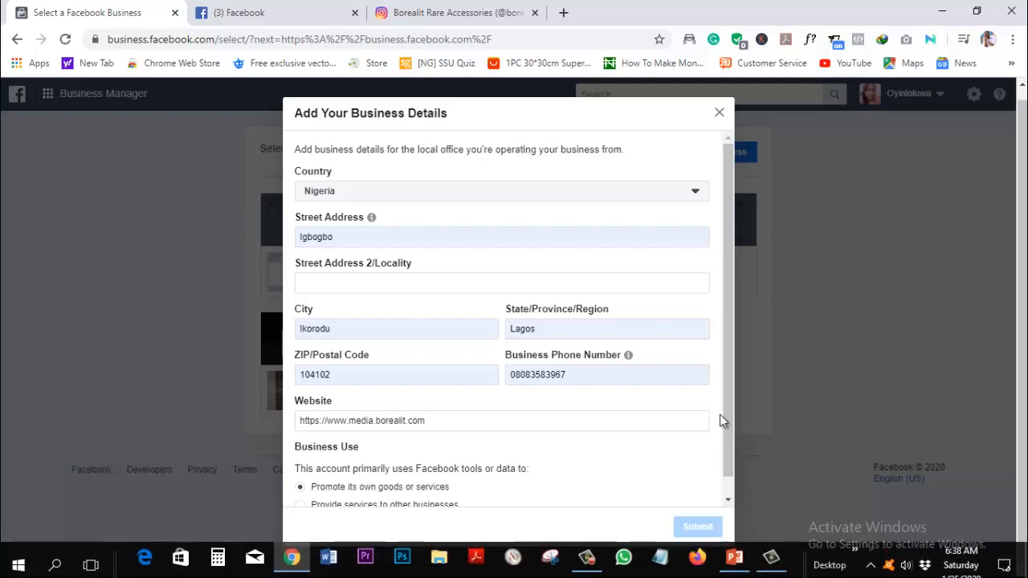
pyautogui.scroll(-1, 724, 385)
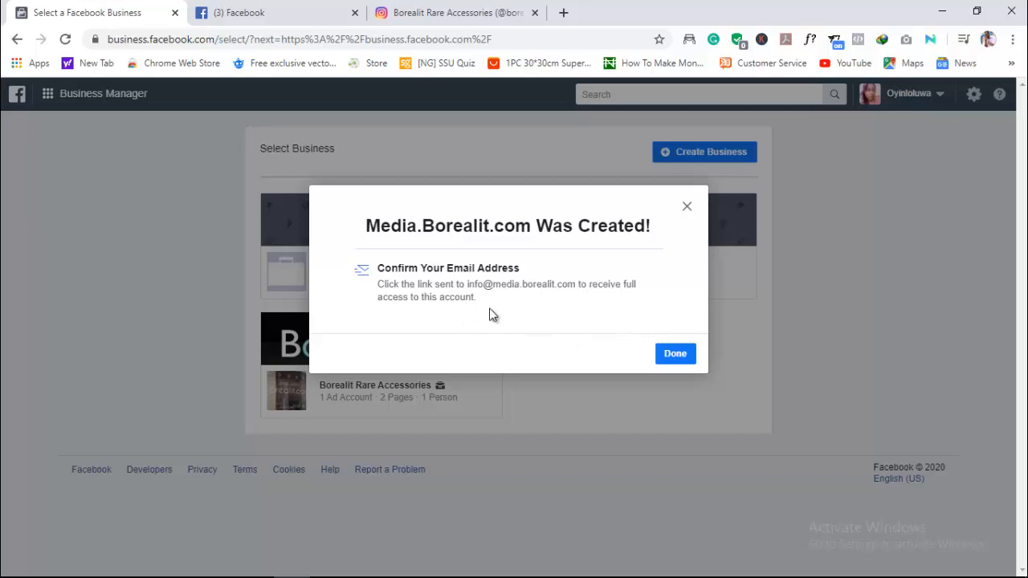
pyautogui.click(687, 358)
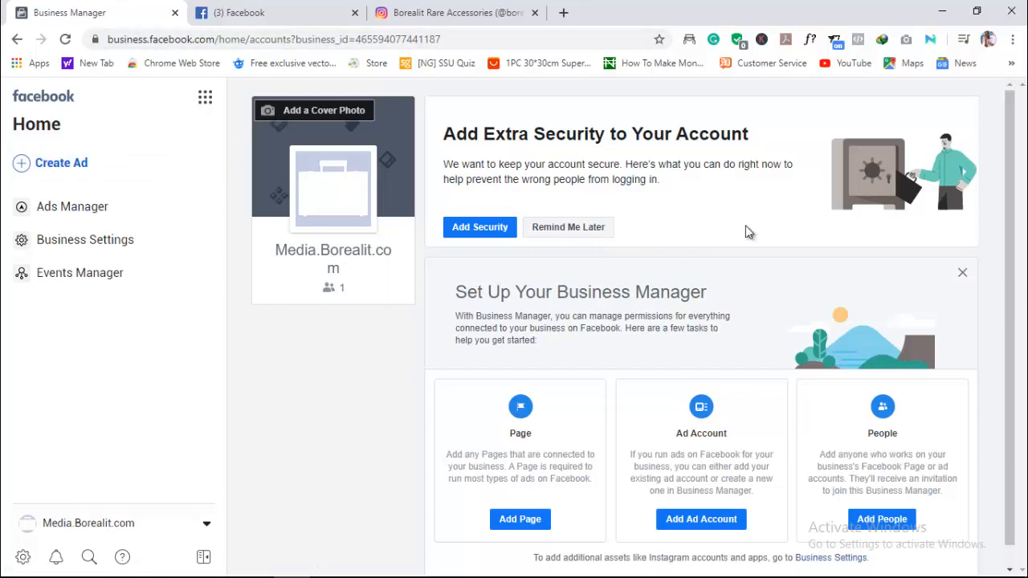
# - Start creating a new Page for the business as a Company, Organization or Institution
pyautogui.scroll(-1, 886, 375)
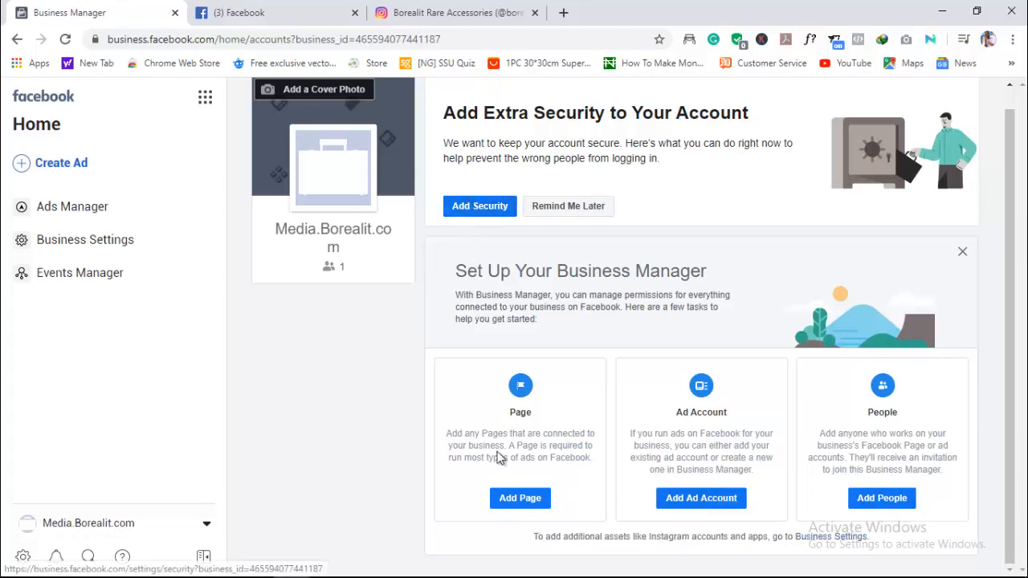
pyautogui.click(514, 499)
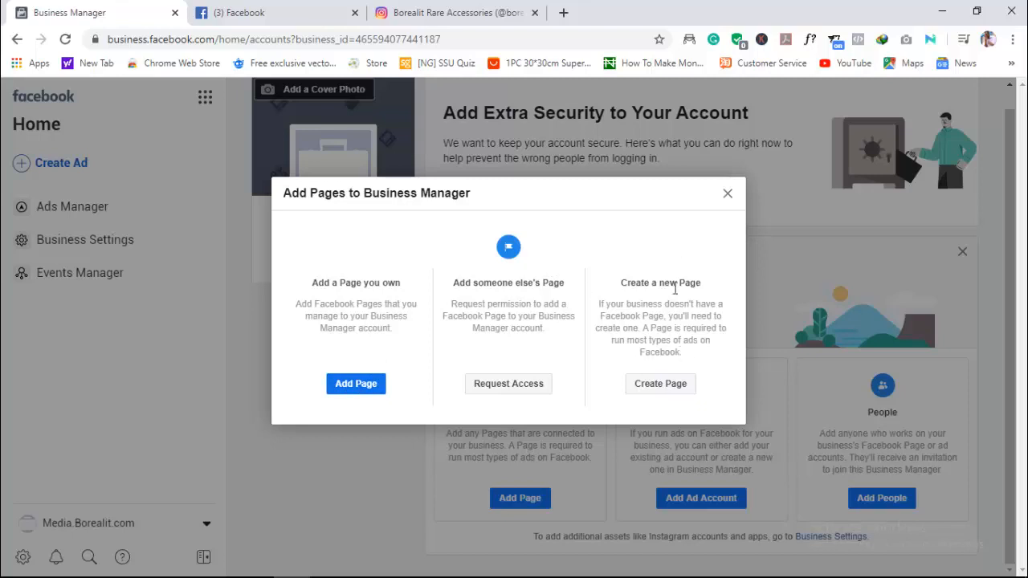
pyautogui.click(660, 384)
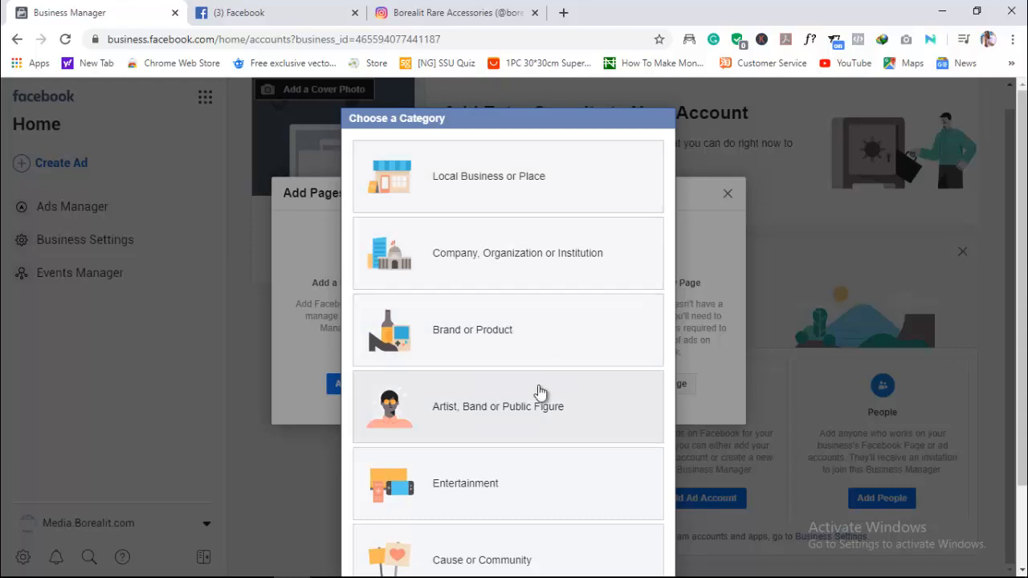
pyautogui.scroll(-2, 537, 394)
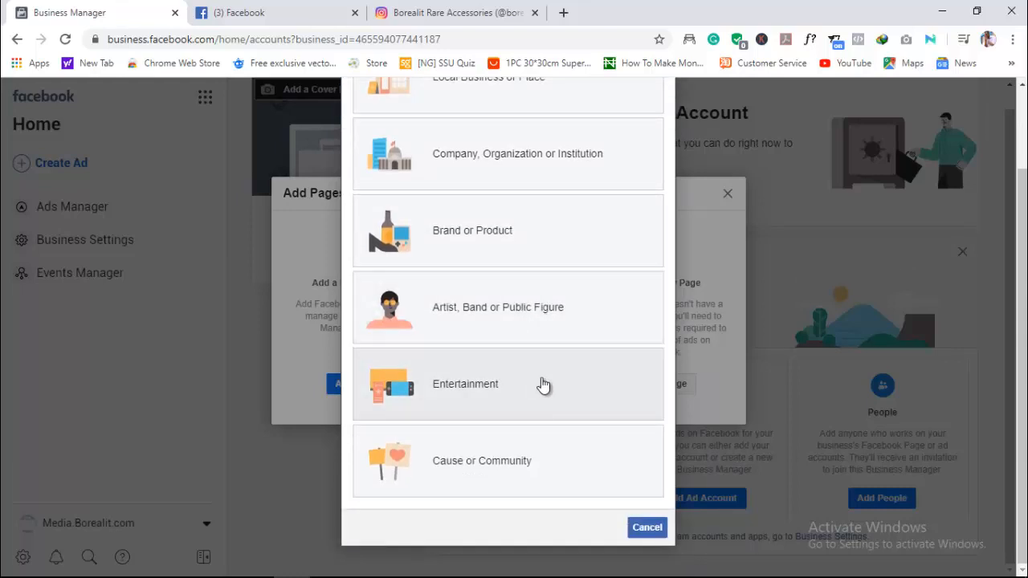
pyautogui.scroll(1, 552, 329)
pyautogui.scroll(1, 554, 329)
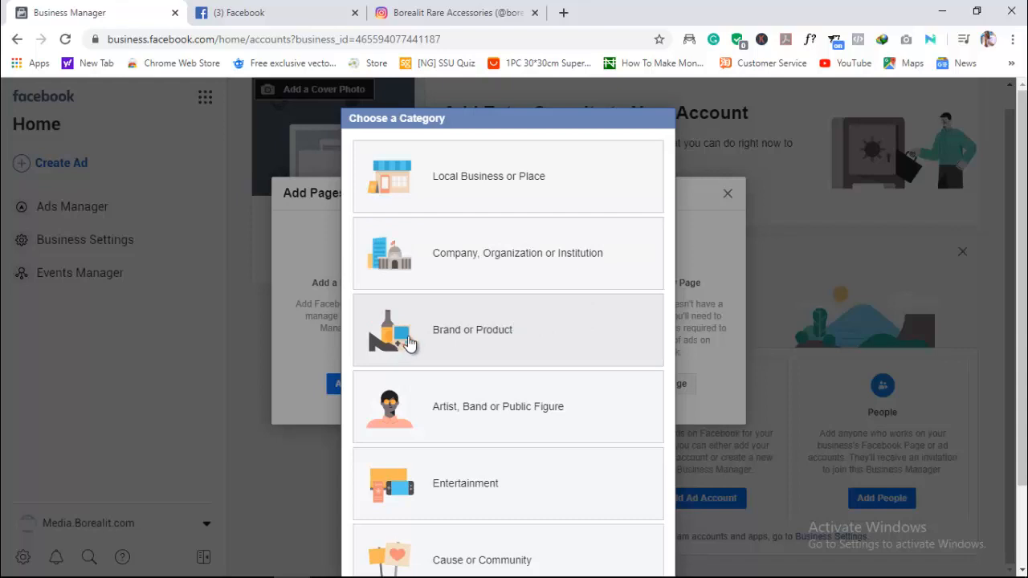
pyautogui.click(428, 277)
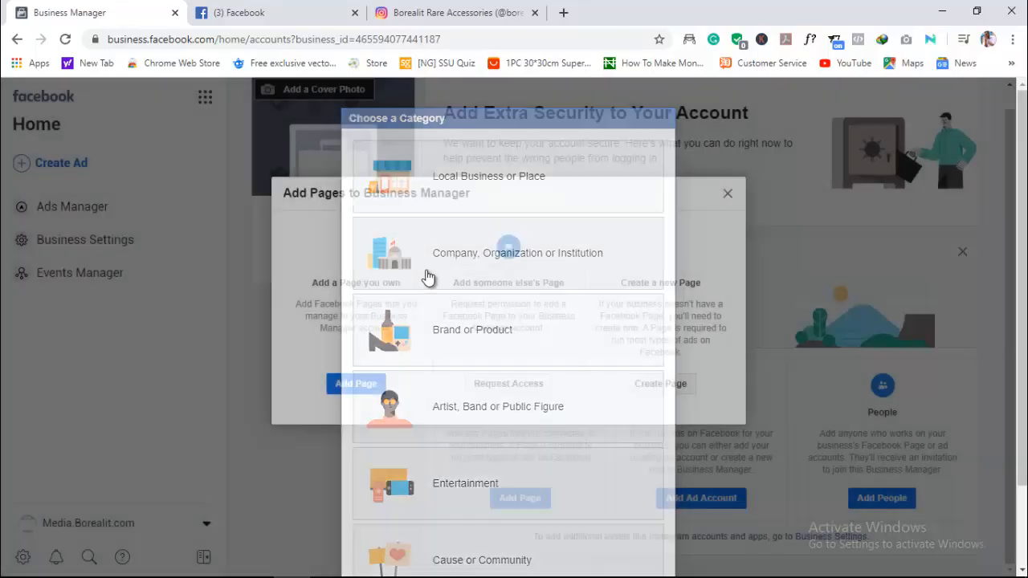
# - Name the new Page Borealit Media
pyautogui.click(470, 240)
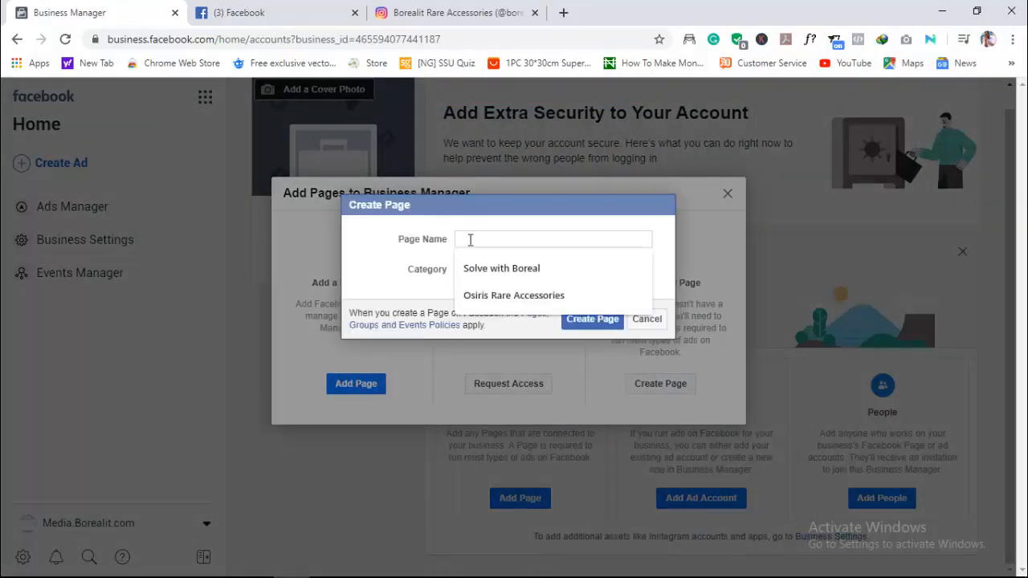
pyautogui.write('Media.borealit.com')
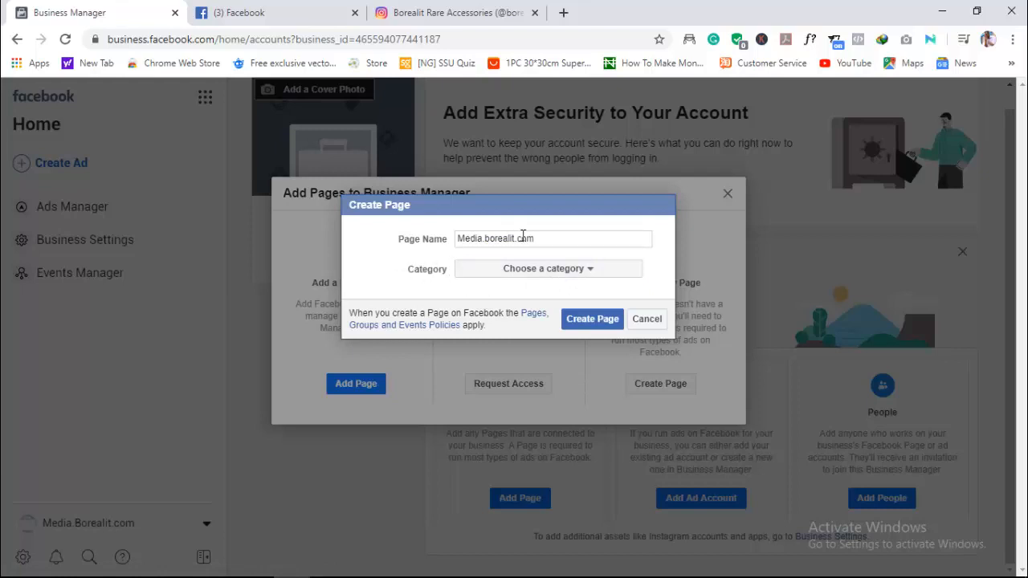
pyautogui.tripleClick(502, 240)
pyautogui.write('Bl')
pyautogui.write('realit Media')
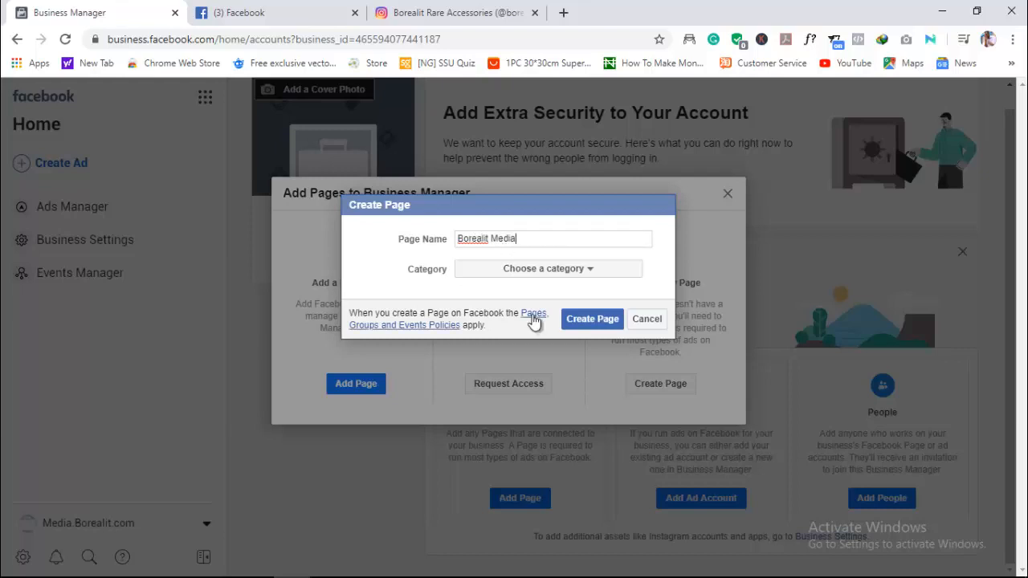
# - Look through the available Page categories and set the new Page's category to Education
pyautogui.click(536, 273)
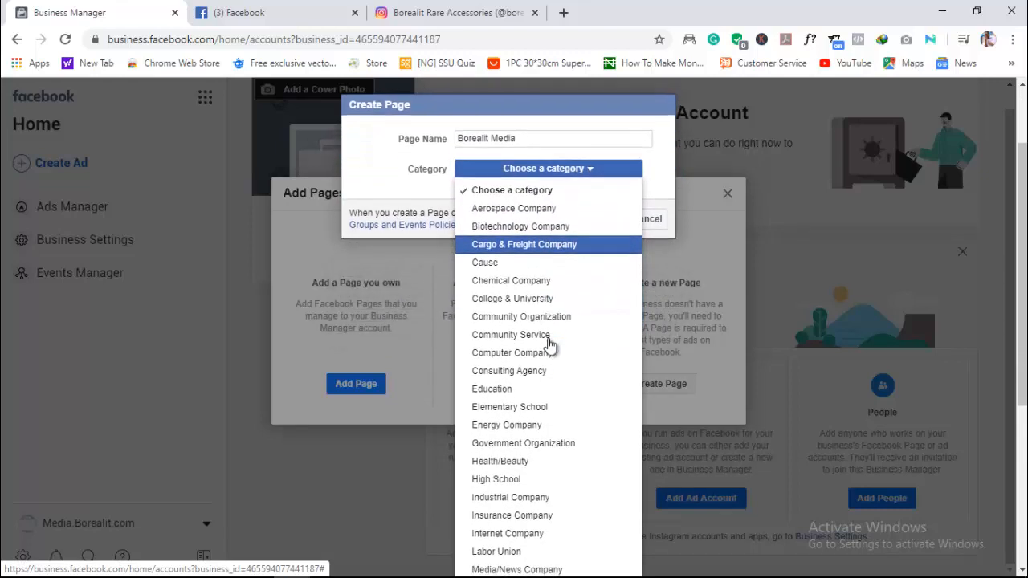
pyautogui.scroll(-2, 549, 344)
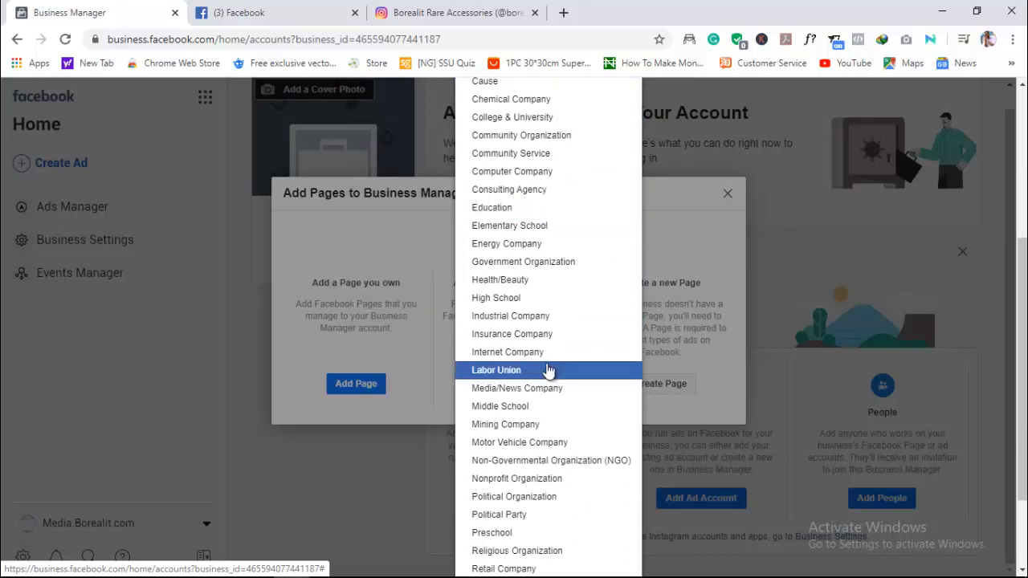
pyautogui.scroll(-2, 514, 370)
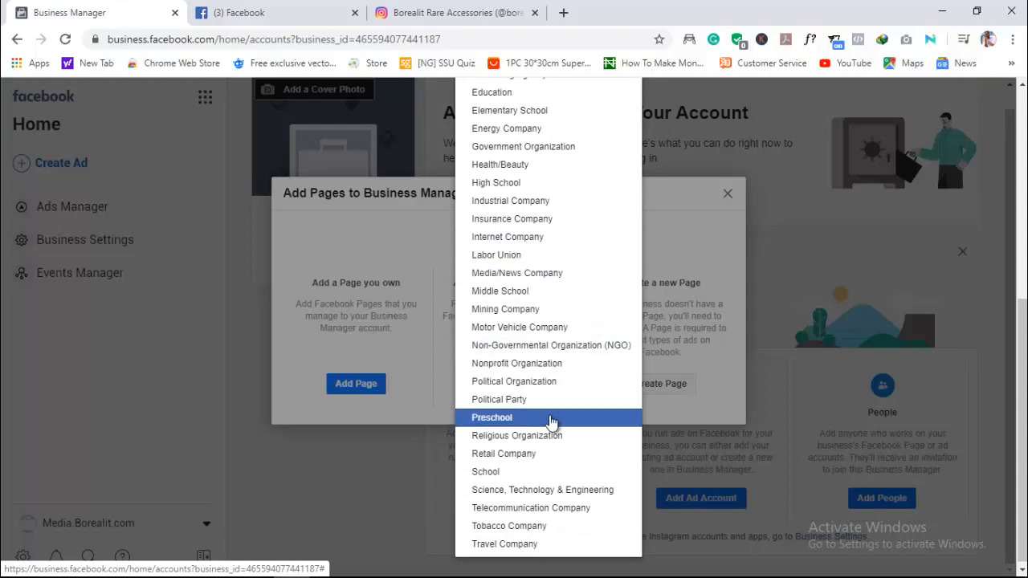
pyautogui.scroll(2, 551, 422)
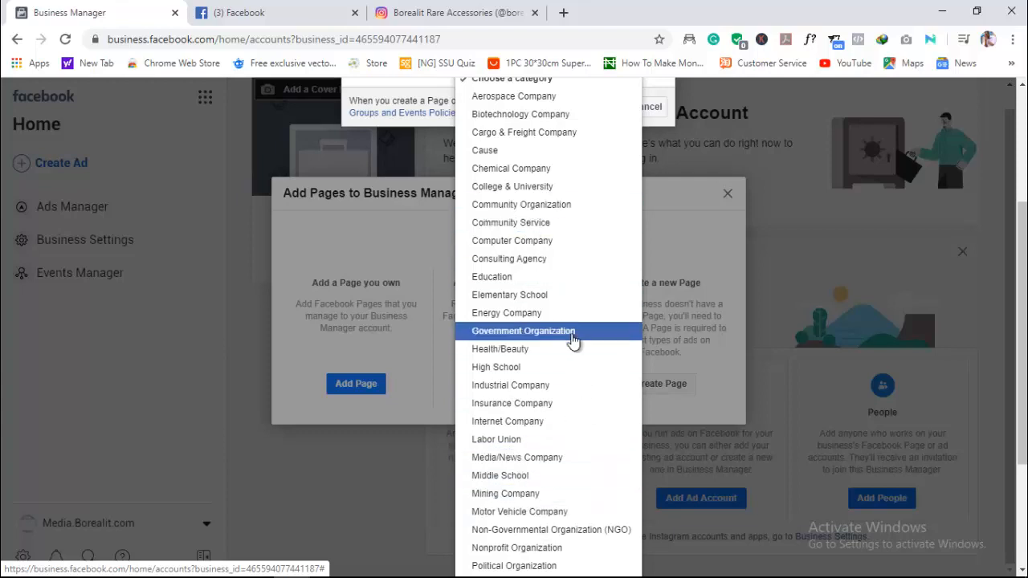
pyautogui.scroll(1, 571, 339)
pyautogui.scroll(-2, 570, 341)
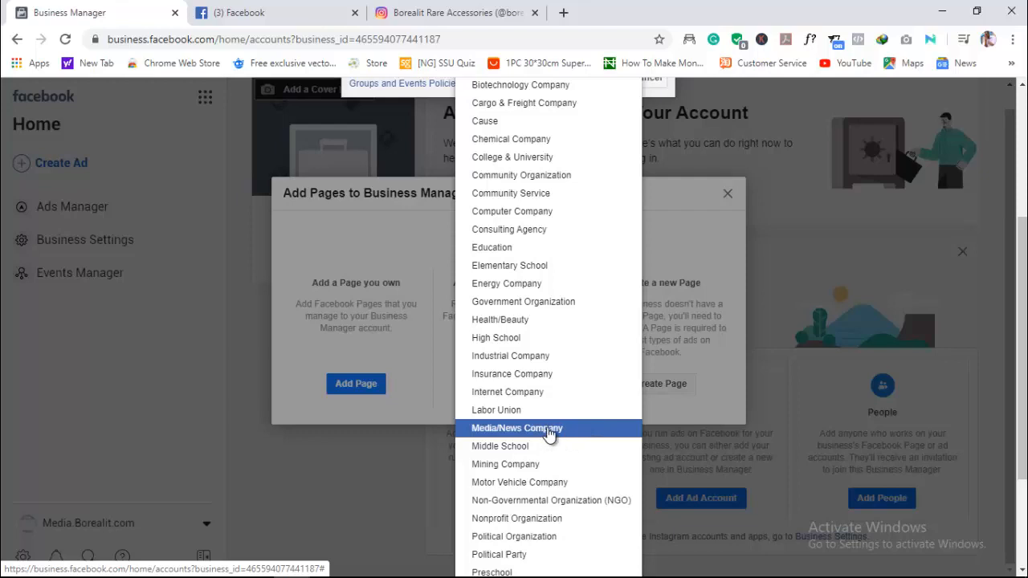
pyautogui.scroll(-3, 549, 434)
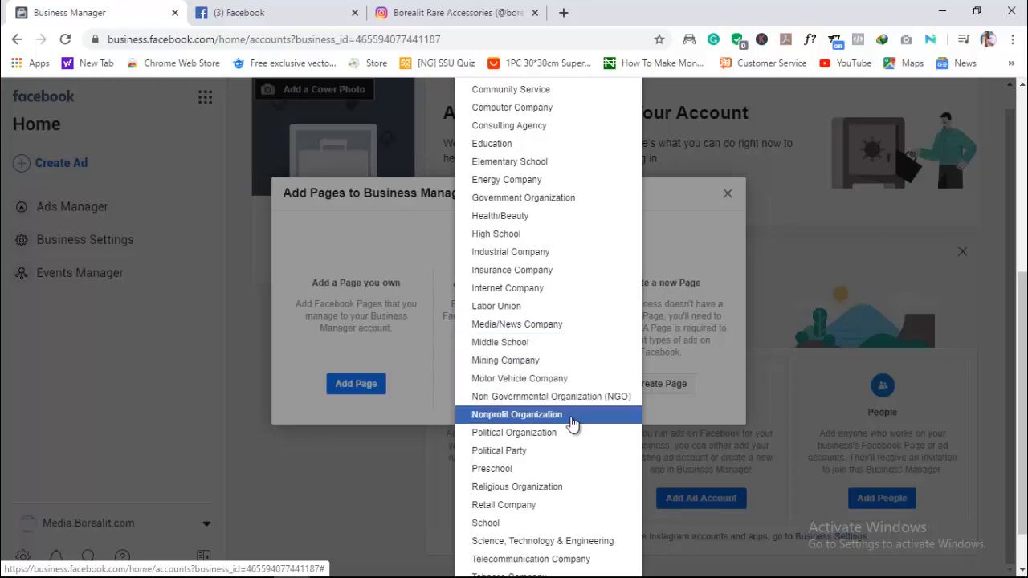
pyautogui.scroll(2, 544, 254)
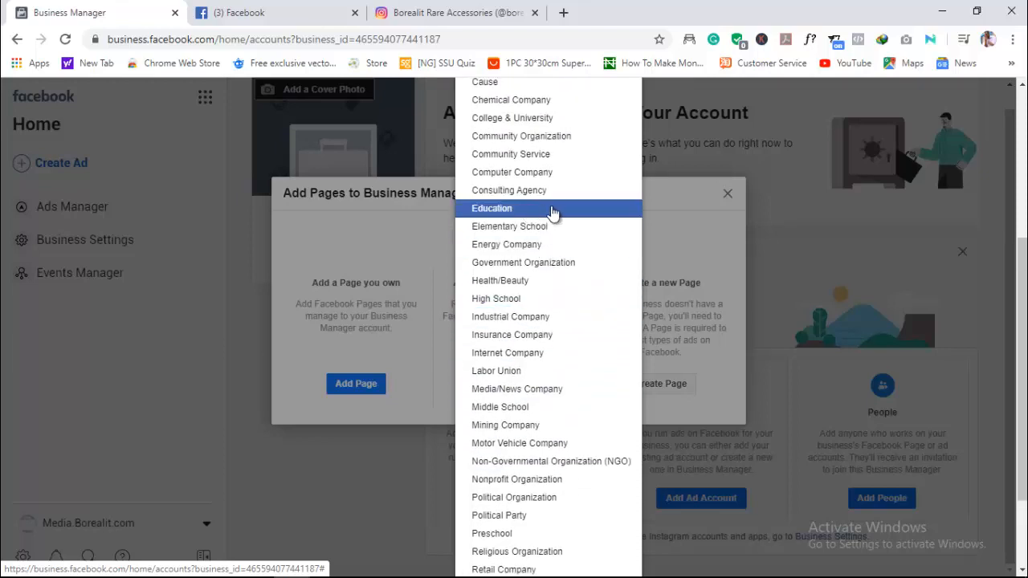
pyautogui.scroll(1, 554, 212)
pyautogui.scroll(3, 554, 212)
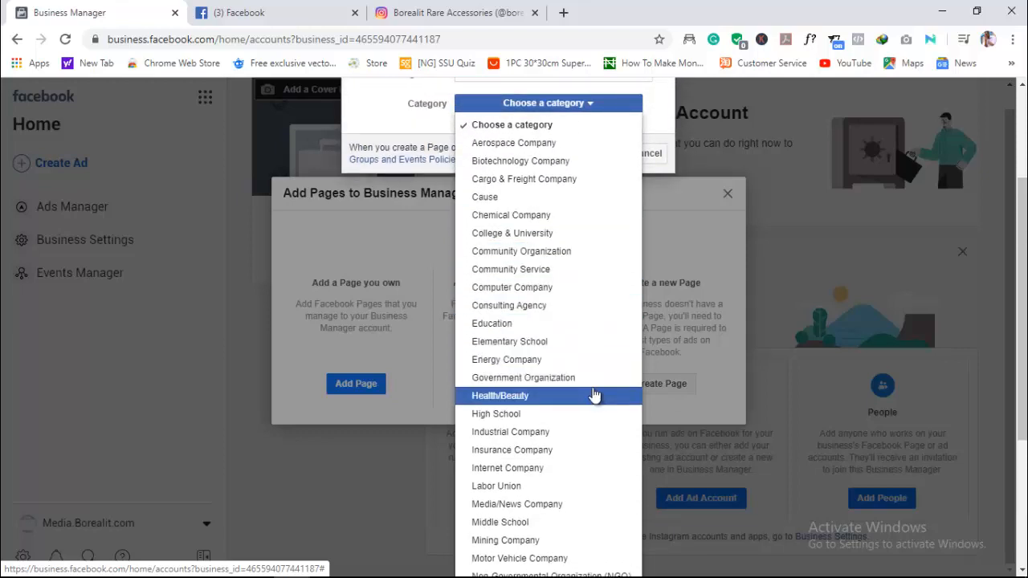
pyautogui.click(575, 324)
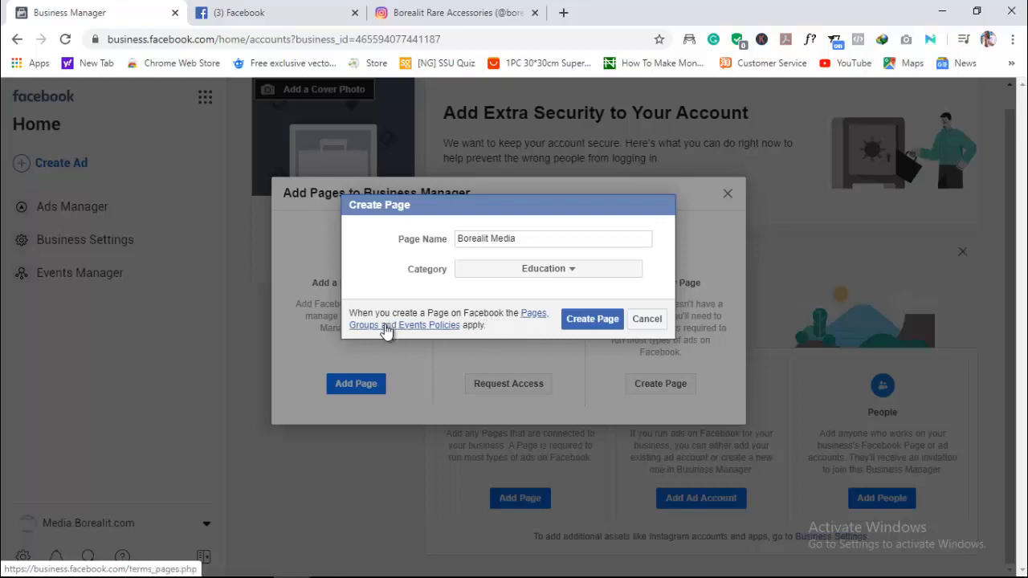
# - Open the Pages, Groups and Events Policies in a new browser tab
pyautogui.rightClick(431, 331)
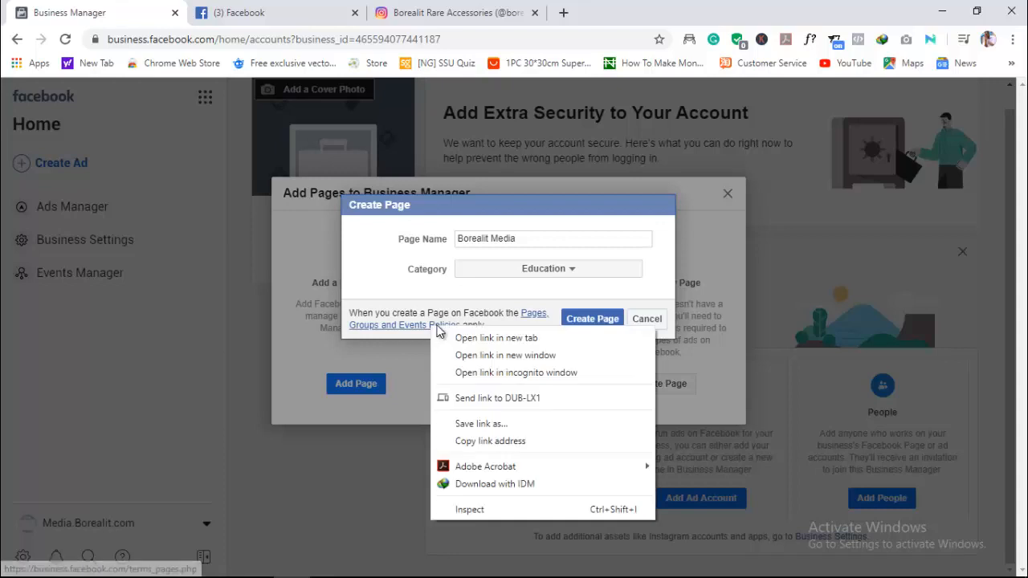
pyautogui.click(454, 332)
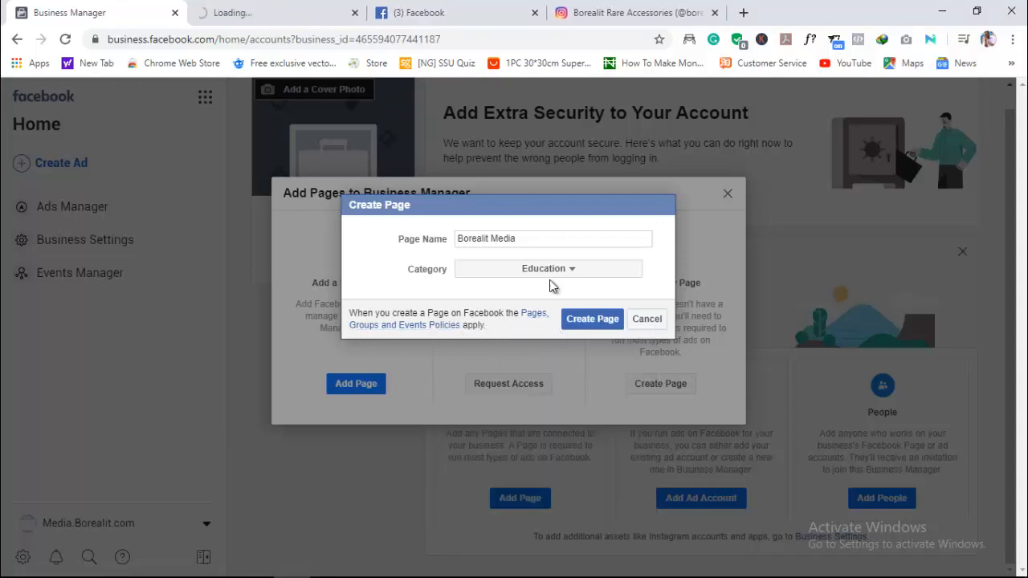
# - Create the Borealit Media Page in the Education category and dismiss the confirmation
pyautogui.click(610, 321)
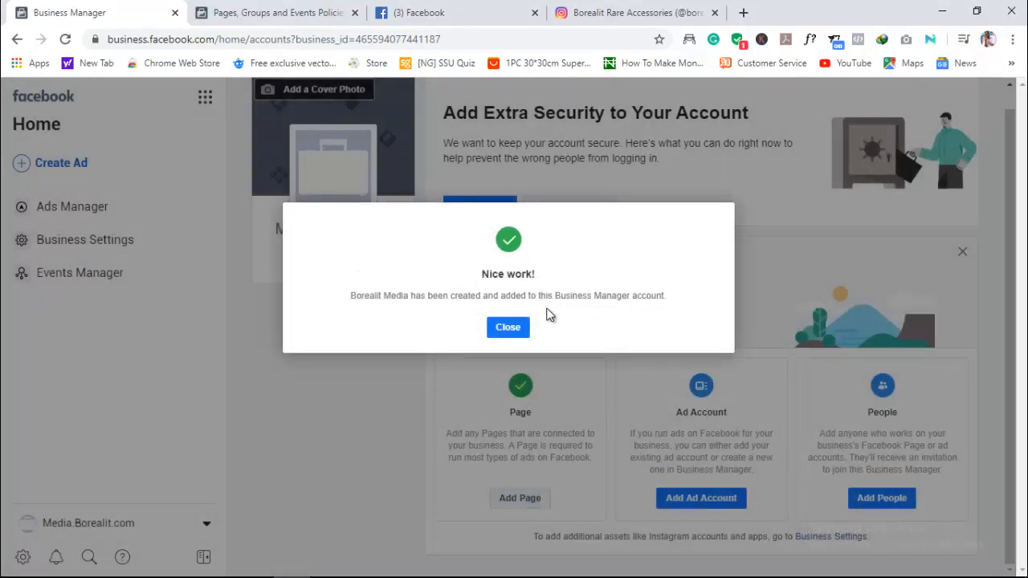
pyautogui.click(507, 327)
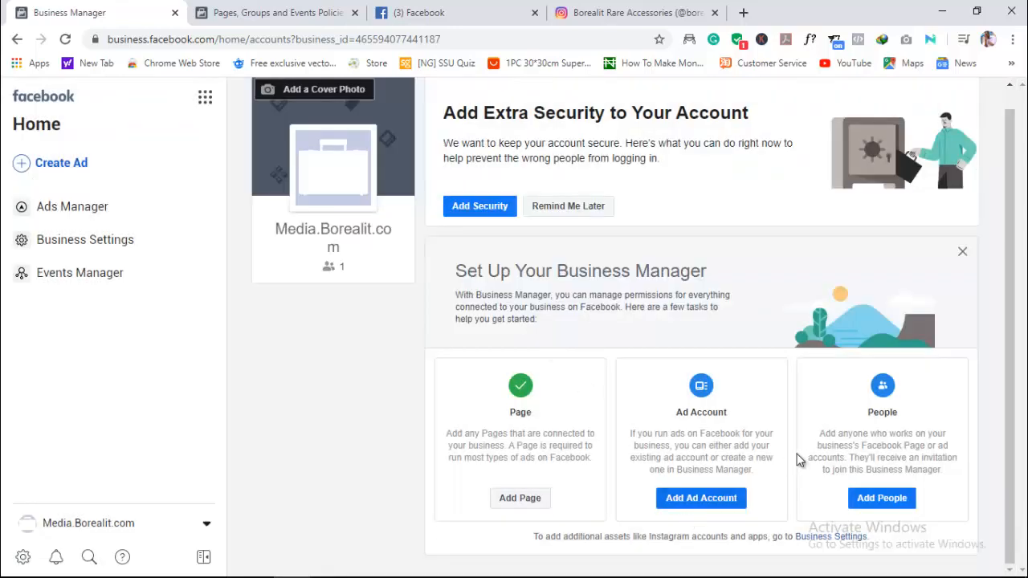
# - Start creating a new ad account for the business and name it Borealit Media
pyautogui.click(701, 501)
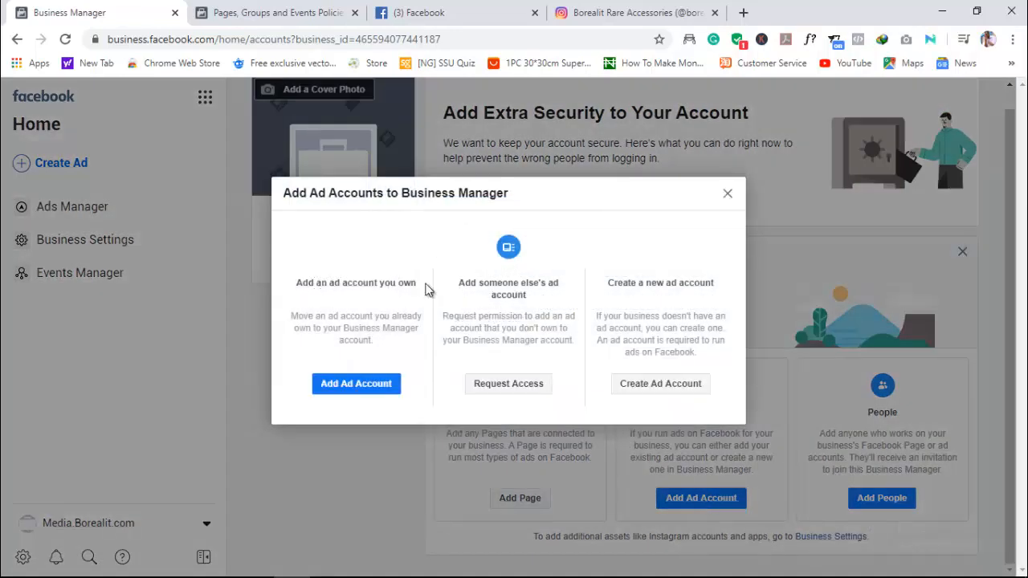
pyautogui.click(656, 384)
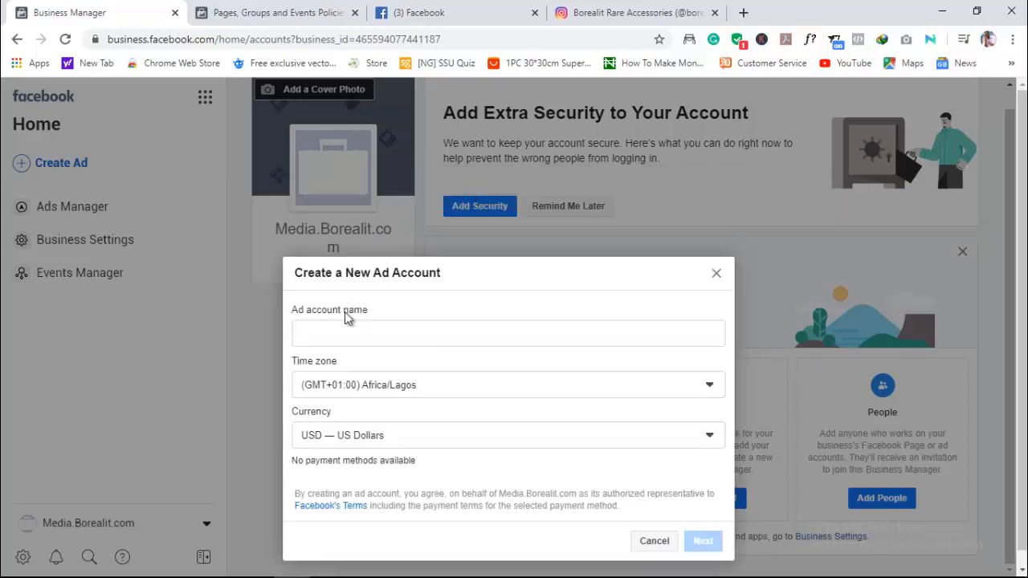
pyautogui.click(355, 336)
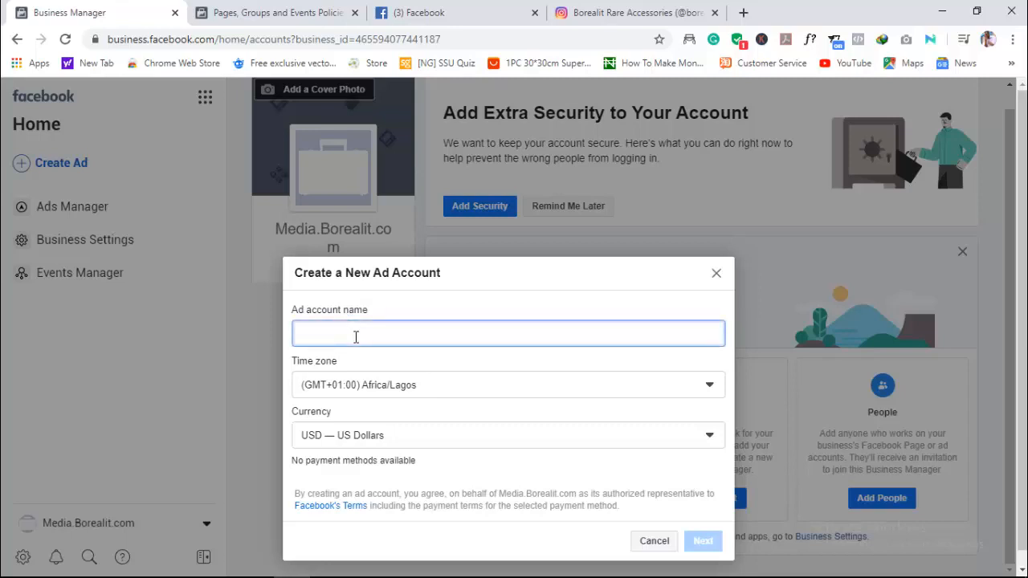
pyautogui.write('Borealit Media')
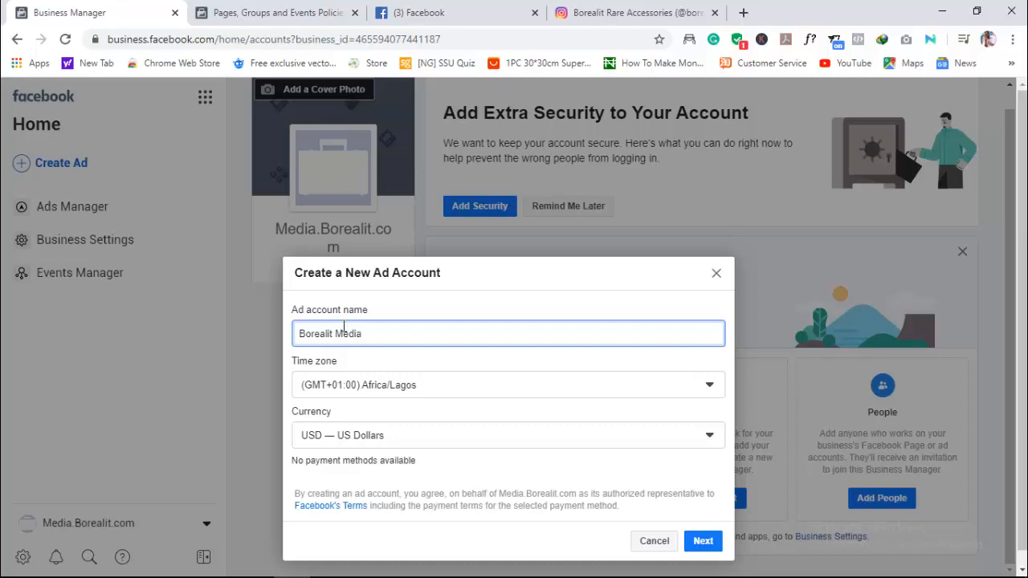
# - Check the time zone options for the new ad account, keeping (GMT+01:00) Africa/Lagos selected
pyautogui.click(619, 385)
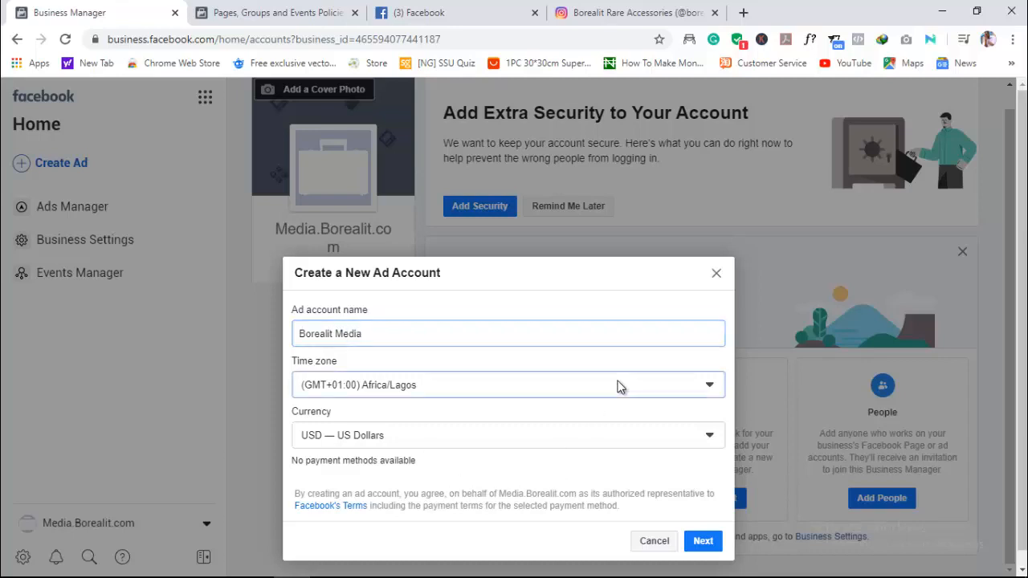
pyautogui.click(443, 384)
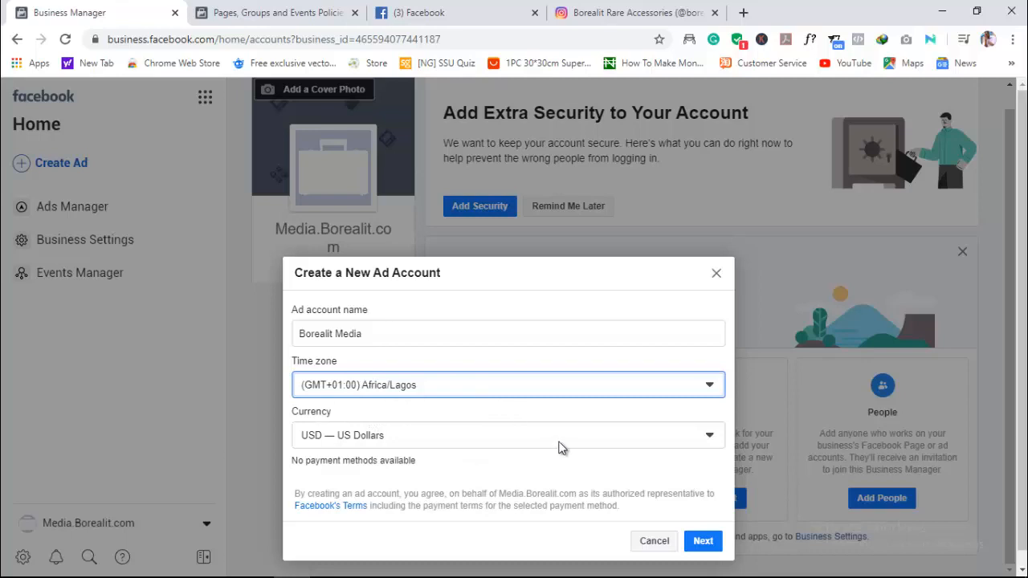
pyautogui.click(592, 457)
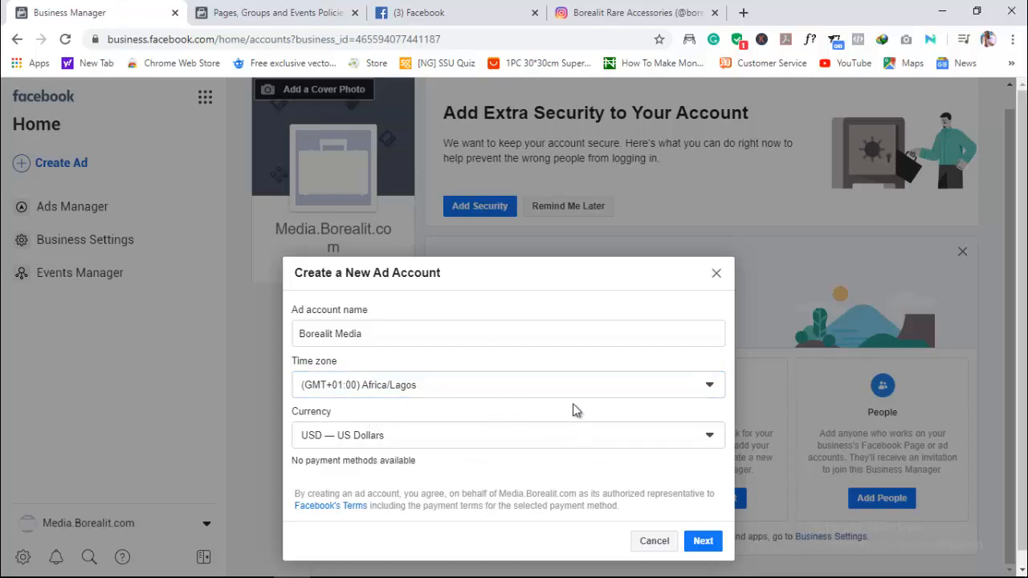
pyautogui.moveTo(1024, 440); pyautogui.dragTo(1023, 461)
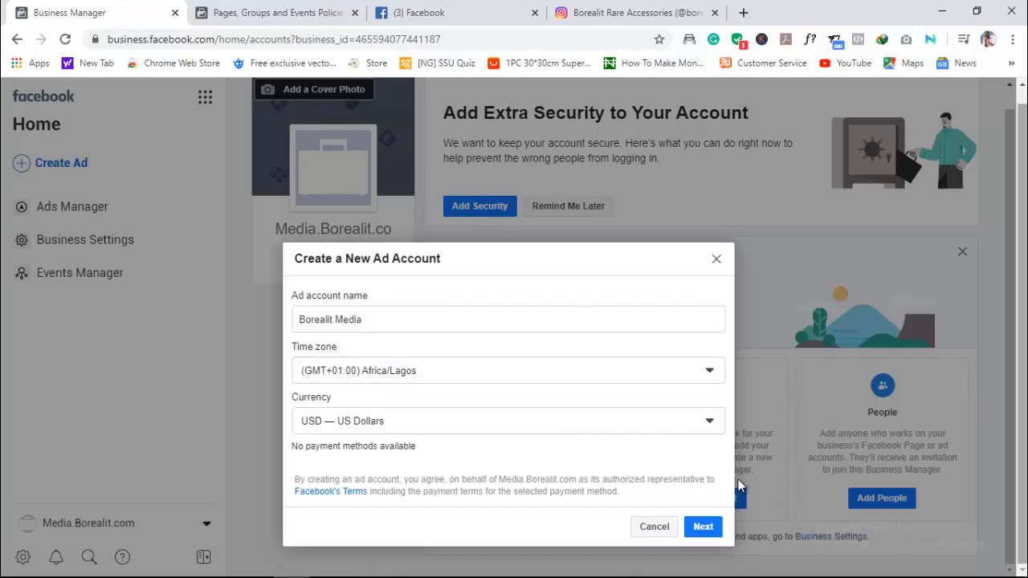
pyautogui.moveTo(738, 481); pyautogui.dragTo(553, 441)
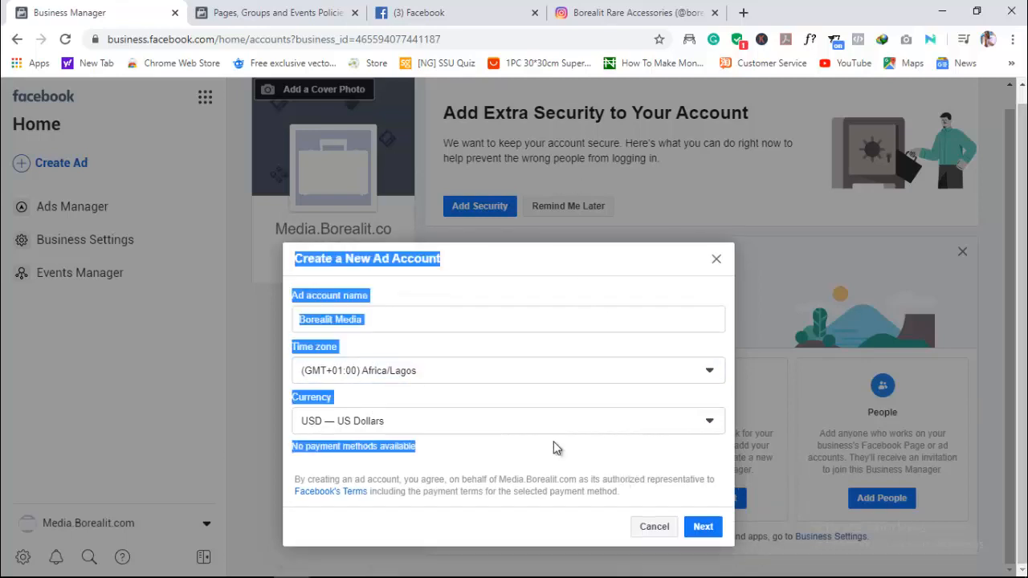
pyautogui.click(500, 454)
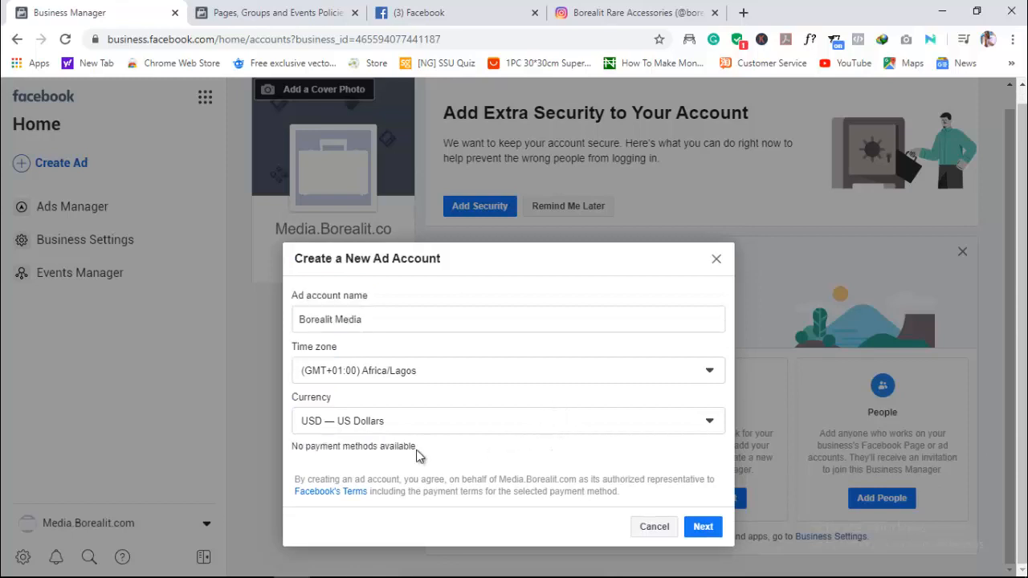
# - Look through the available currencies for the new ad account, keeping USD — US Dollars selected
pyautogui.click(564, 420)
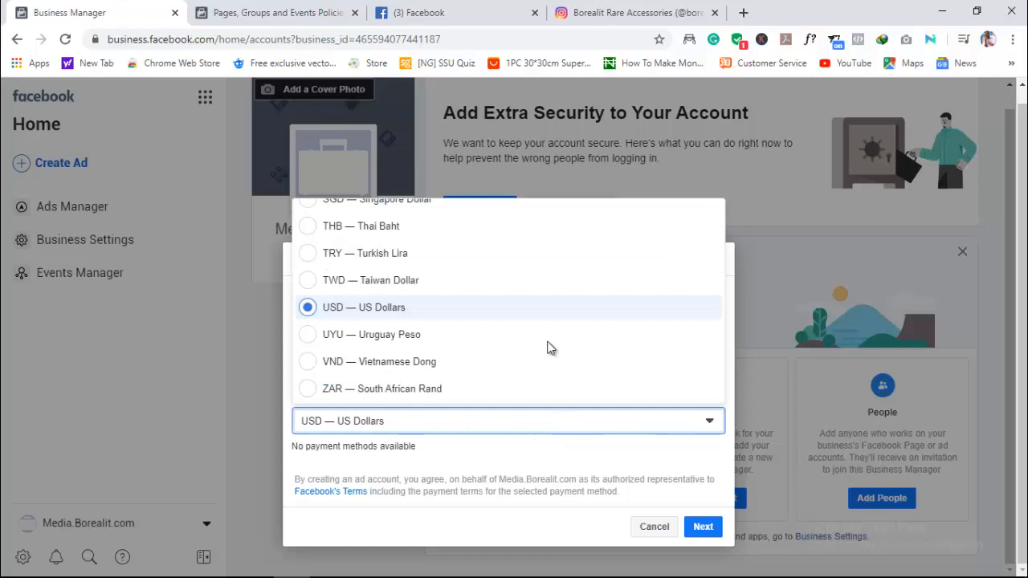
pyautogui.click(572, 430)
pyautogui.click(575, 422)
pyautogui.scroll(4, 554, 375)
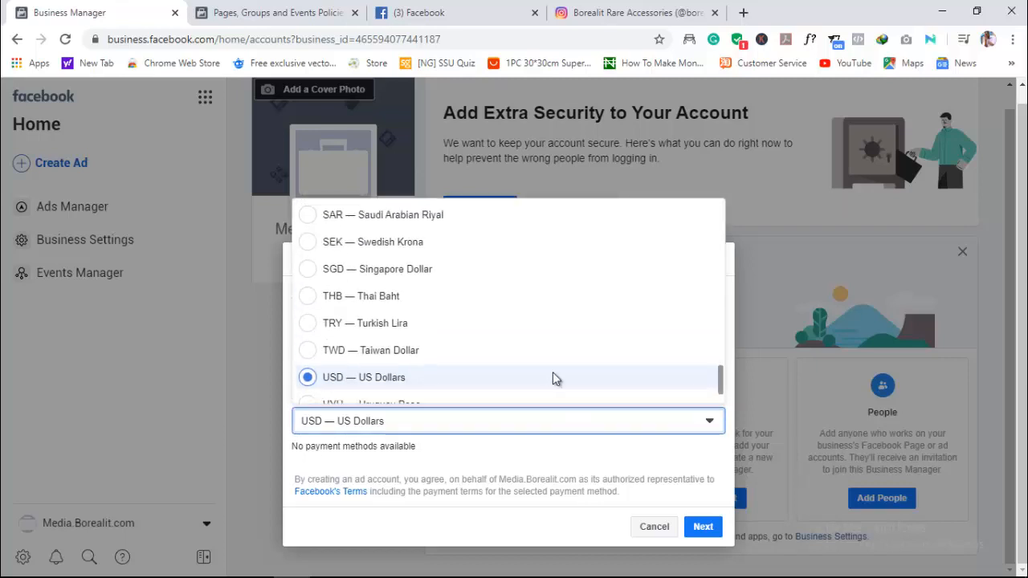
pyautogui.scroll(3, 554, 380)
pyautogui.scroll(-5, 554, 380)
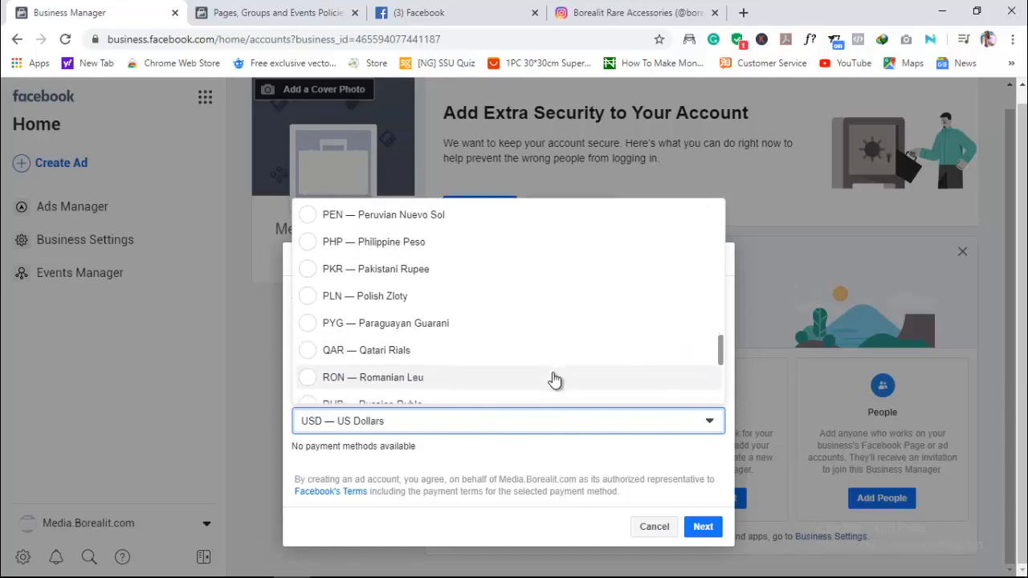
pyautogui.scroll(-3, 554, 380)
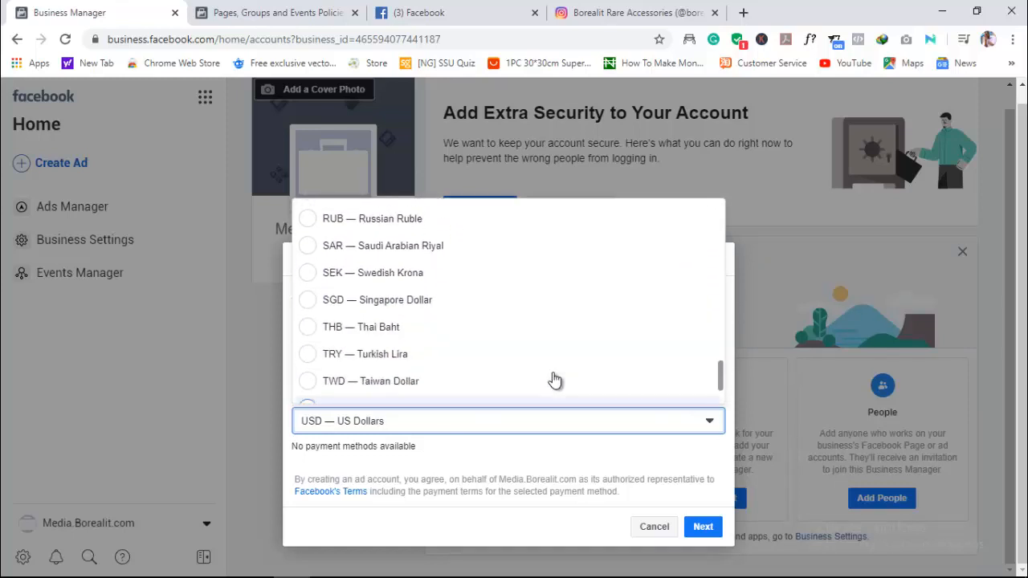
pyautogui.scroll(3, 553, 380)
pyautogui.scroll(2, 554, 380)
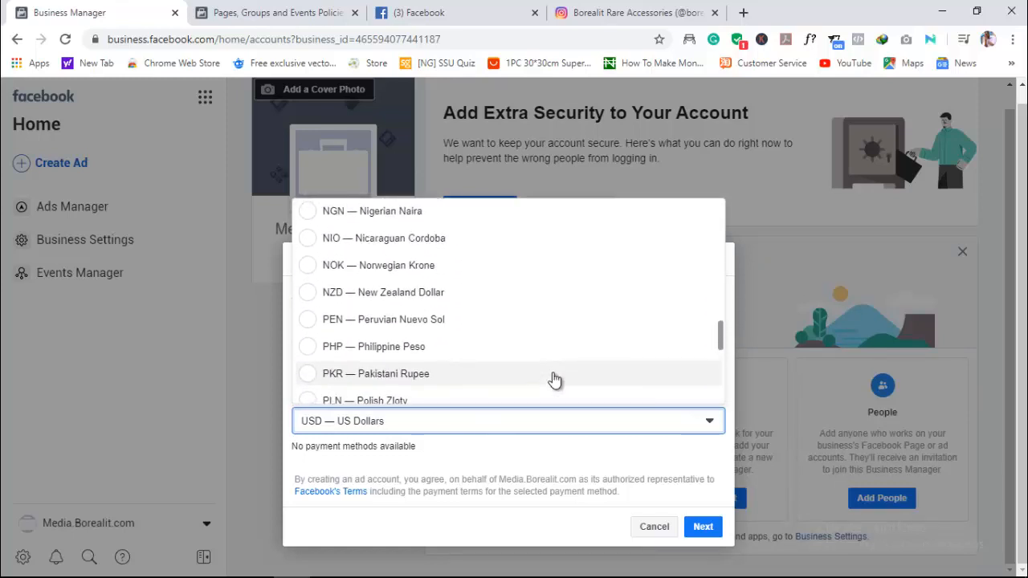
pyautogui.scroll(2, 554, 380)
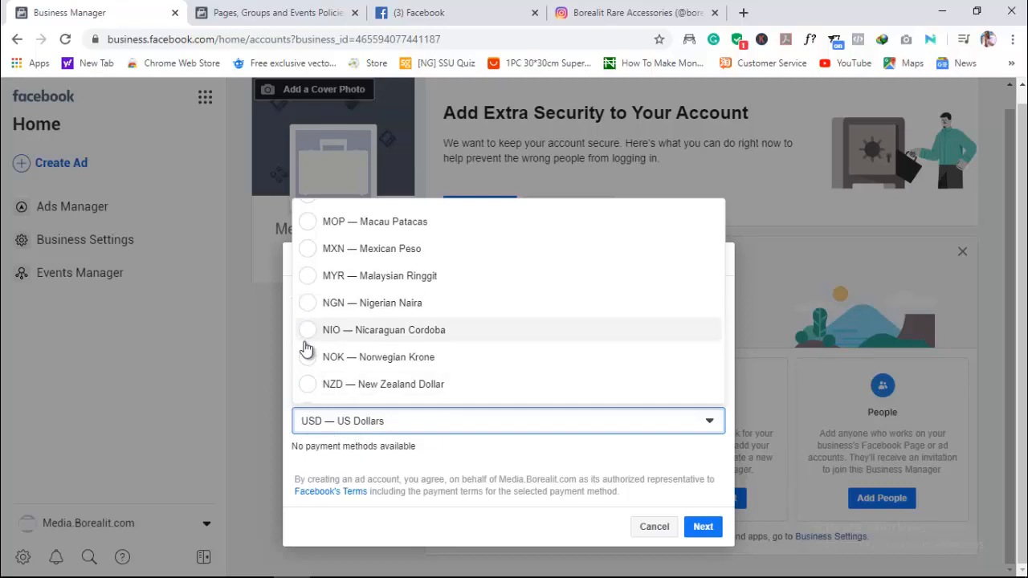
pyautogui.click(434, 413)
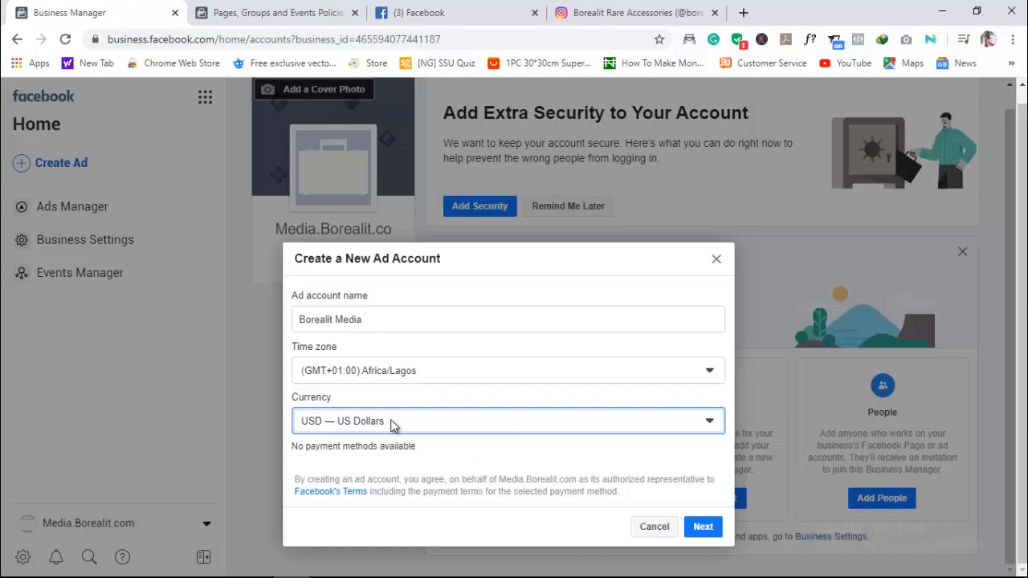
# - Accept the ad account details, assign its use to My business (Media.Borealit.com) and create it
pyautogui.click(701, 526)
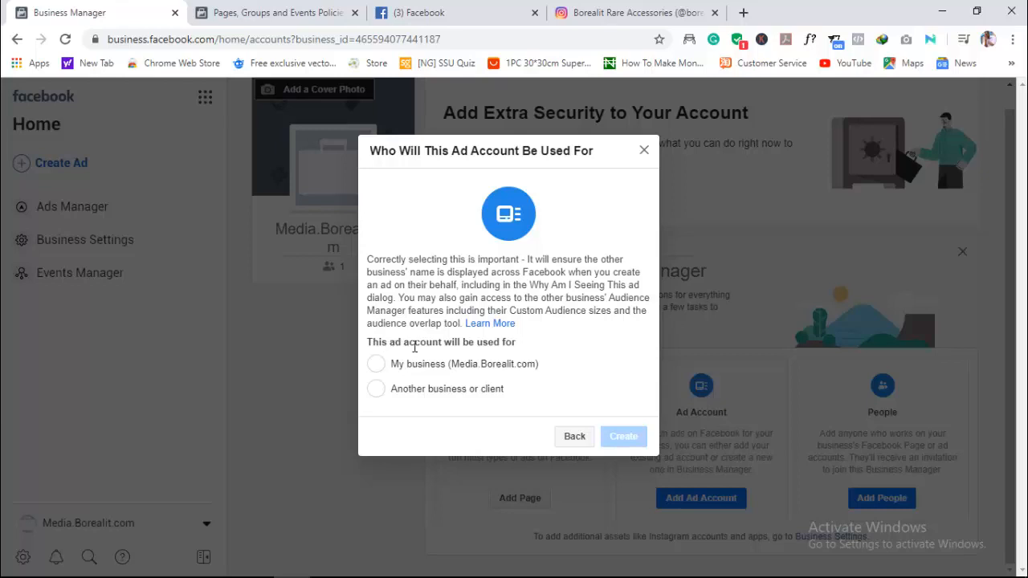
pyautogui.click(375, 364)
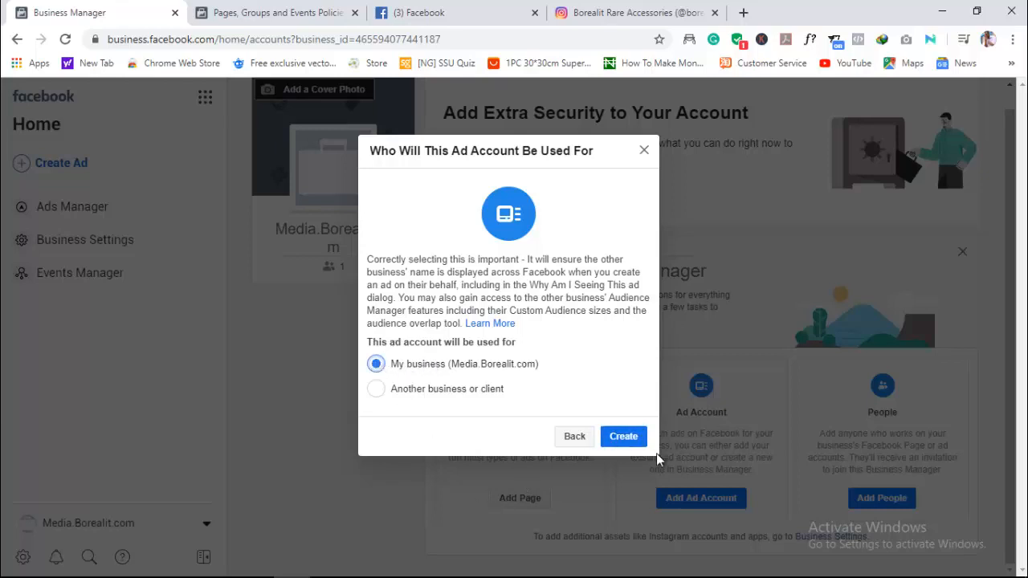
pyautogui.click(628, 438)
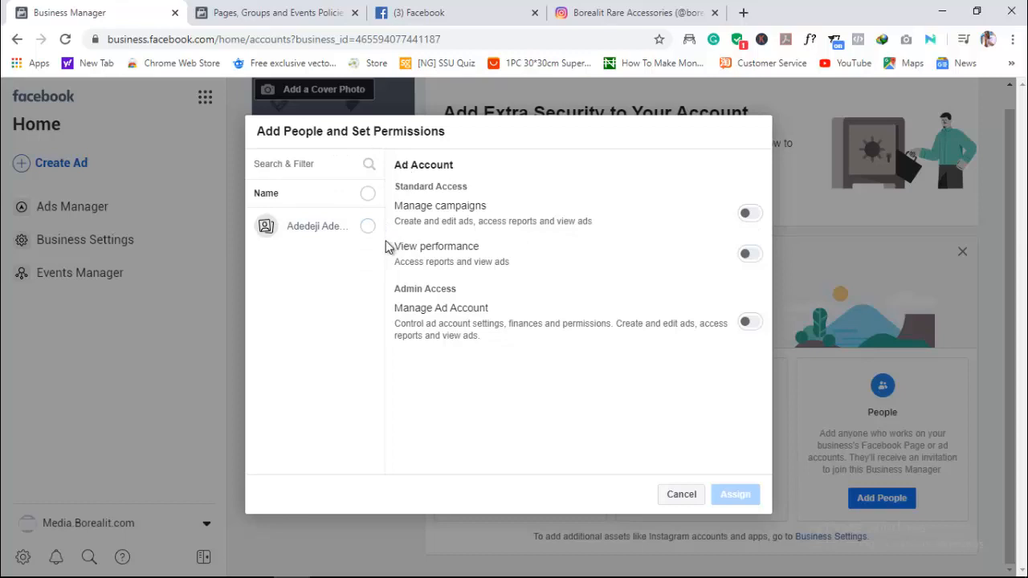
# - Assign the listed person to the ad account with Manage campaigns and Manage Ad Account permissions, and close the confirmation
pyautogui.click(366, 226)
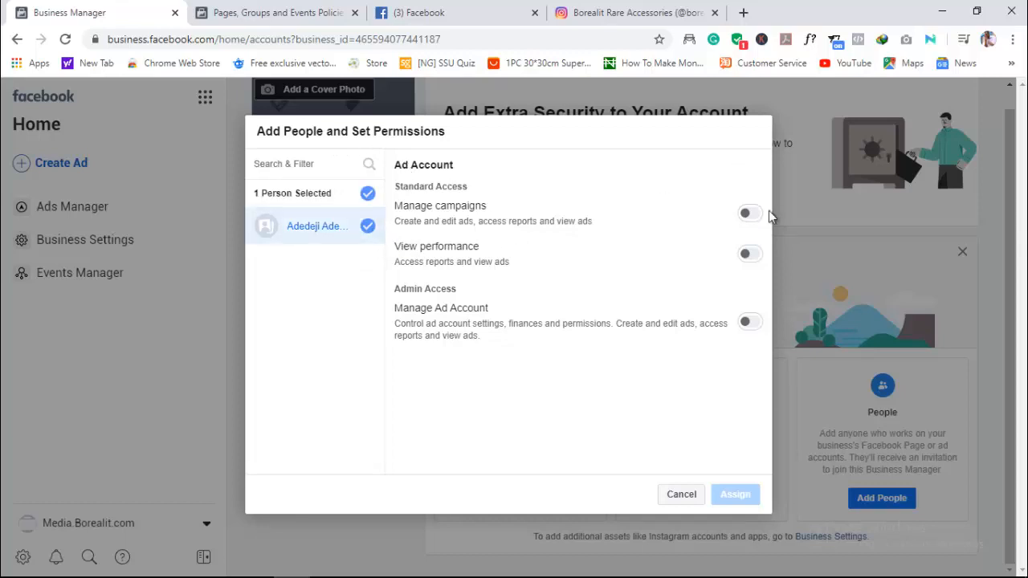
pyautogui.click(748, 213)
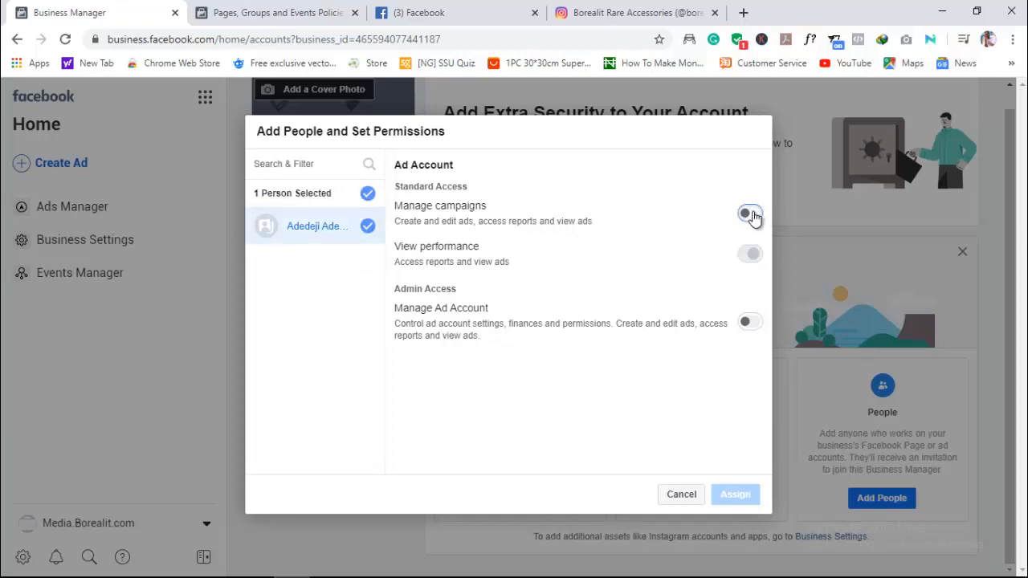
pyautogui.click(748, 322)
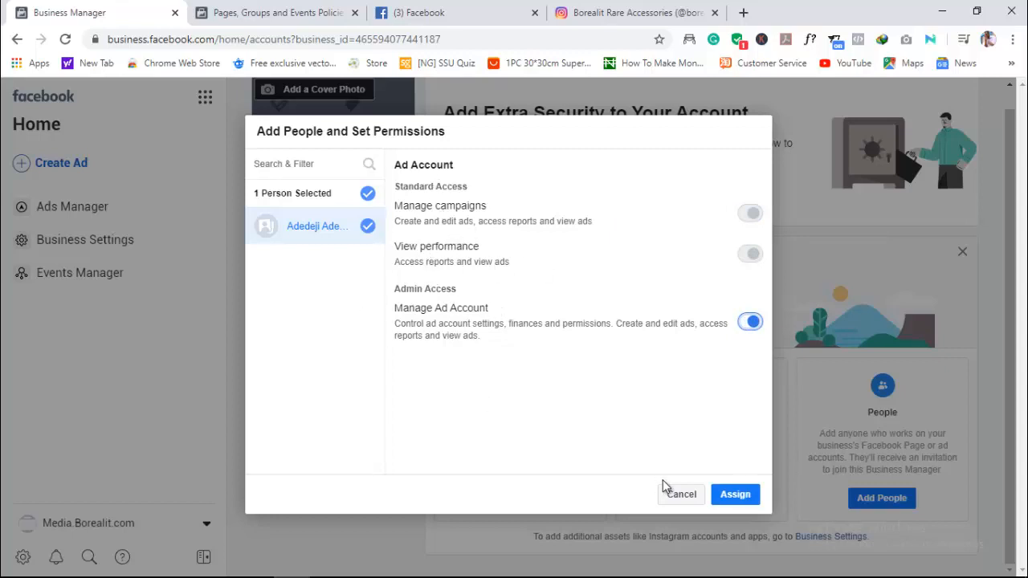
pyautogui.click(734, 495)
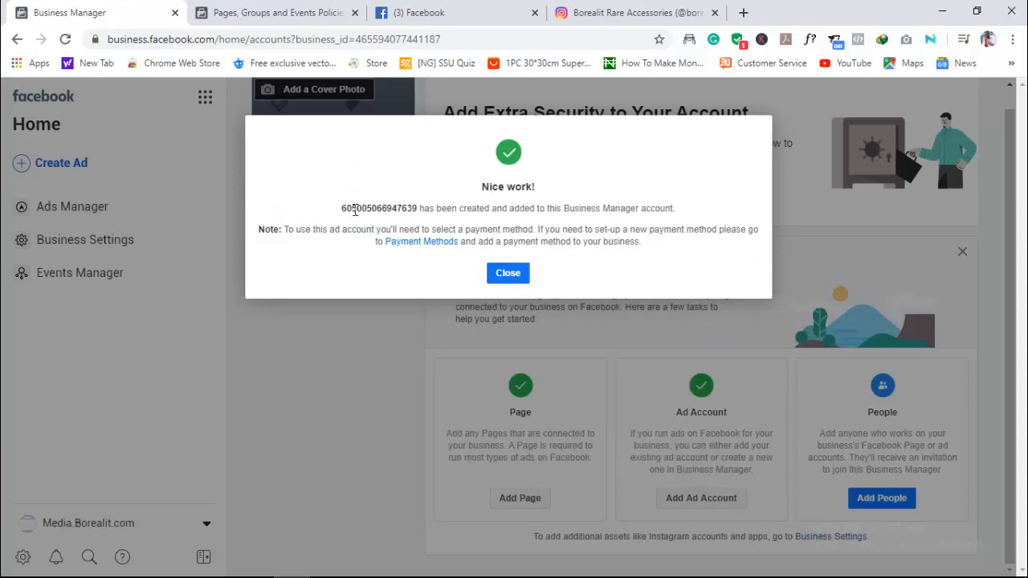
pyautogui.moveTo(342, 208); pyautogui.dragTo(419, 212)
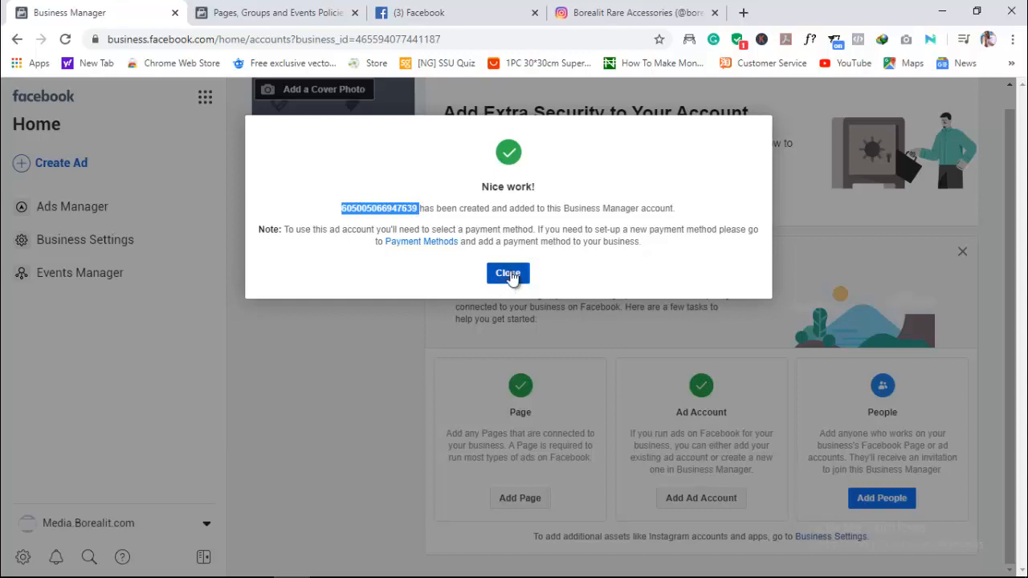
pyautogui.click(508, 274)
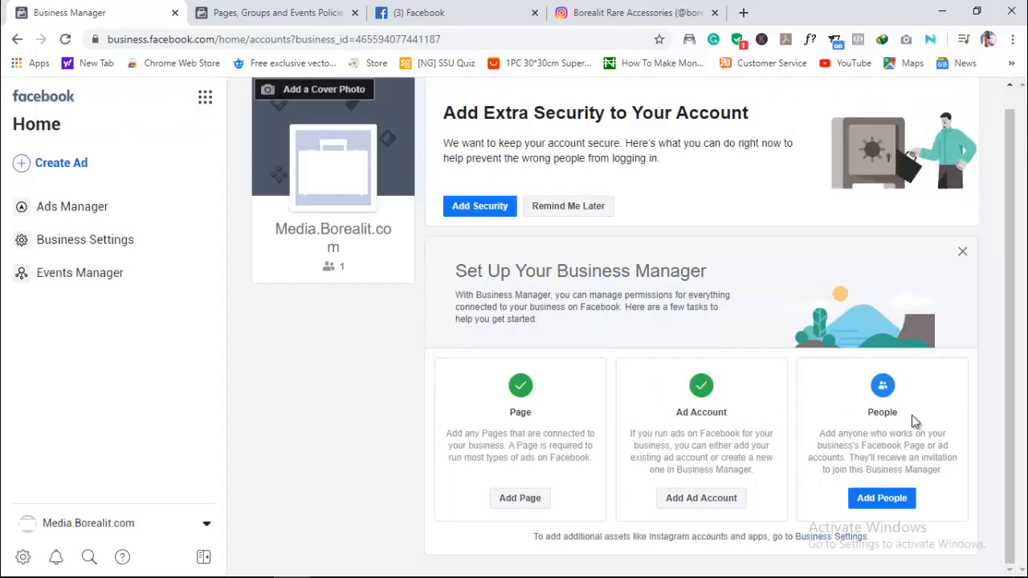
pyautogui.click(882, 499)
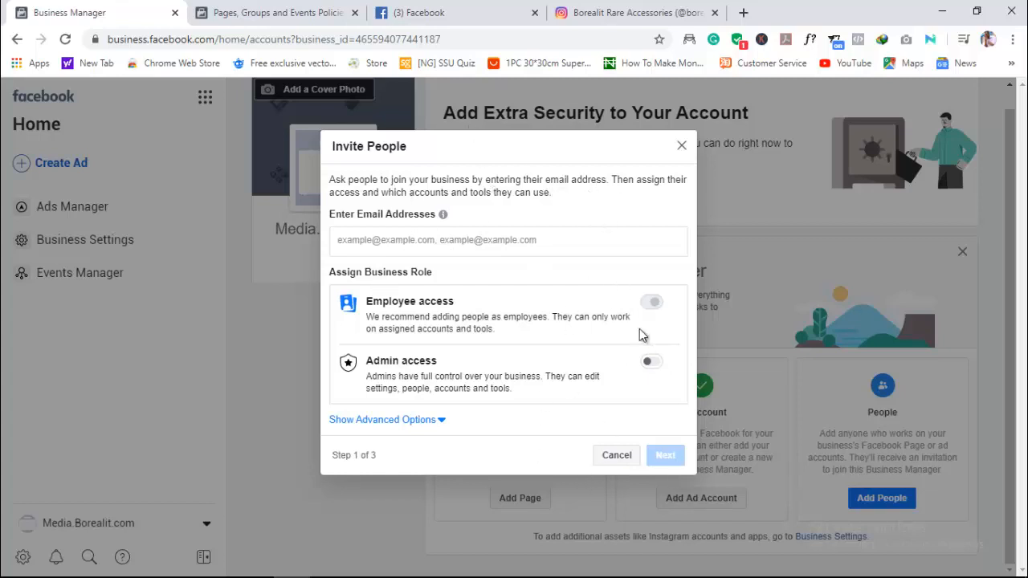
pyautogui.click(652, 364)
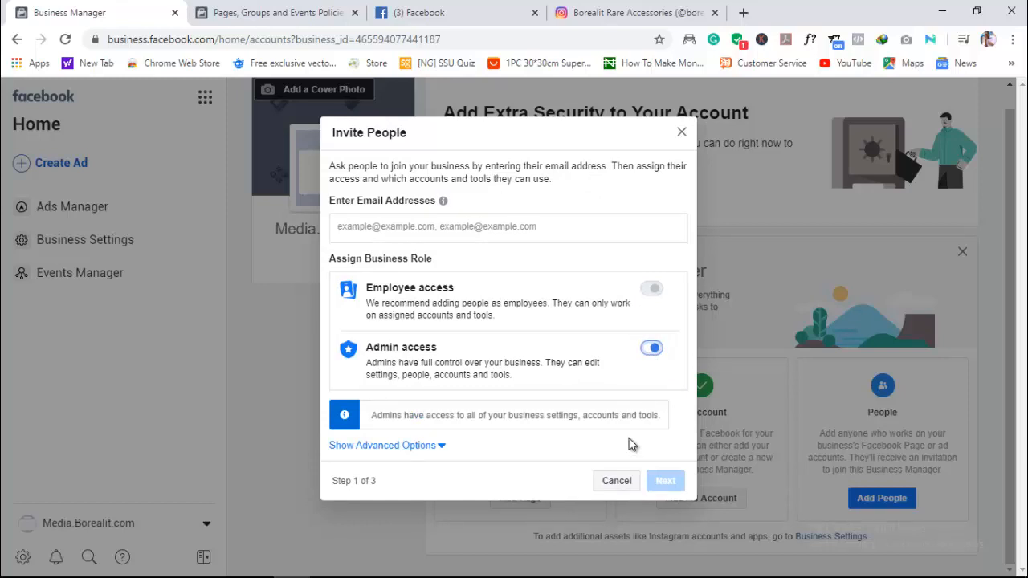
pyautogui.click(616, 481)
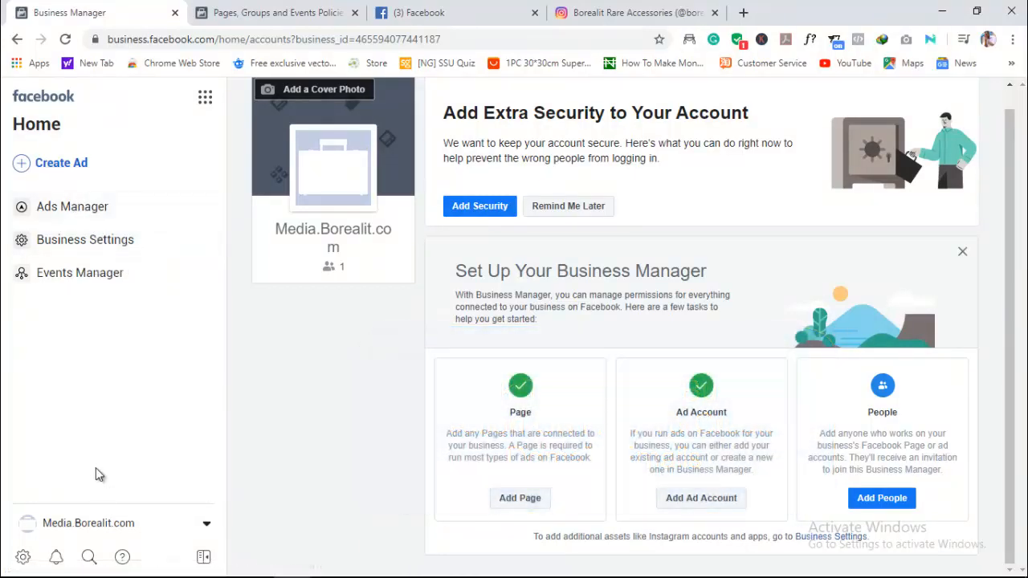
# - Go to the ad accounts in Business Settings and open the Borealit Media ad account in Ads Manager
pyautogui.click(69, 215)
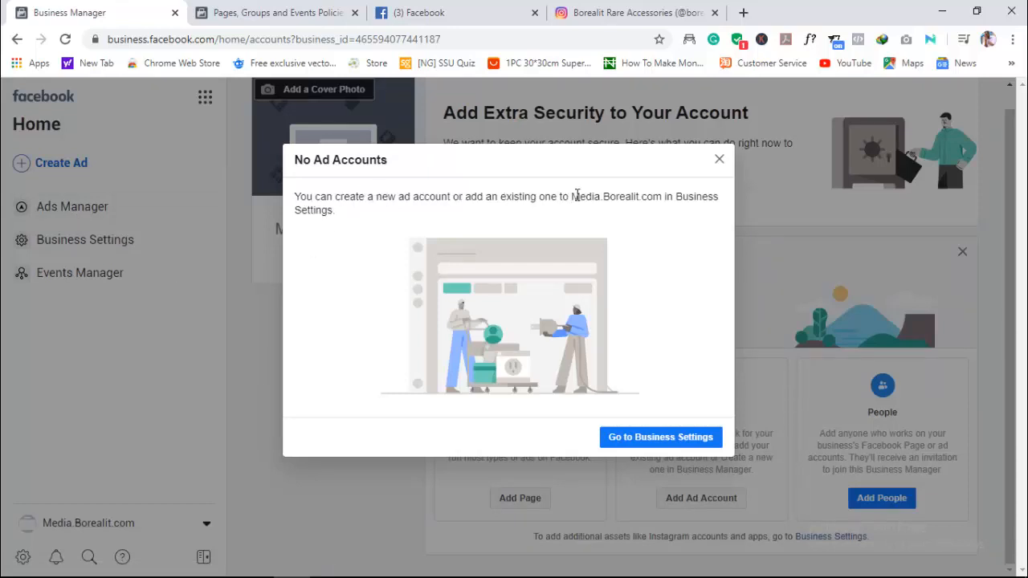
pyautogui.click(639, 442)
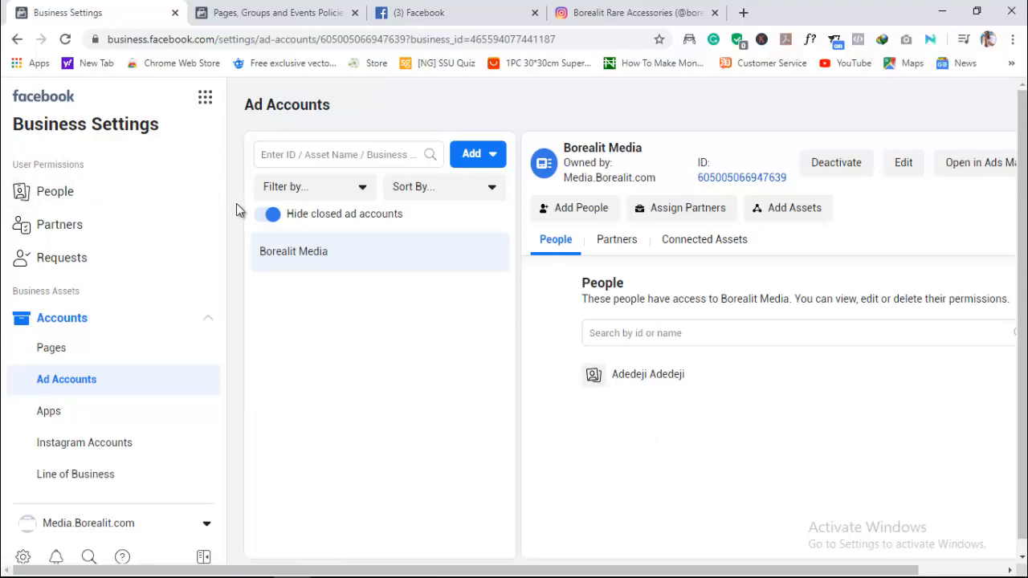
pyautogui.click(986, 165)
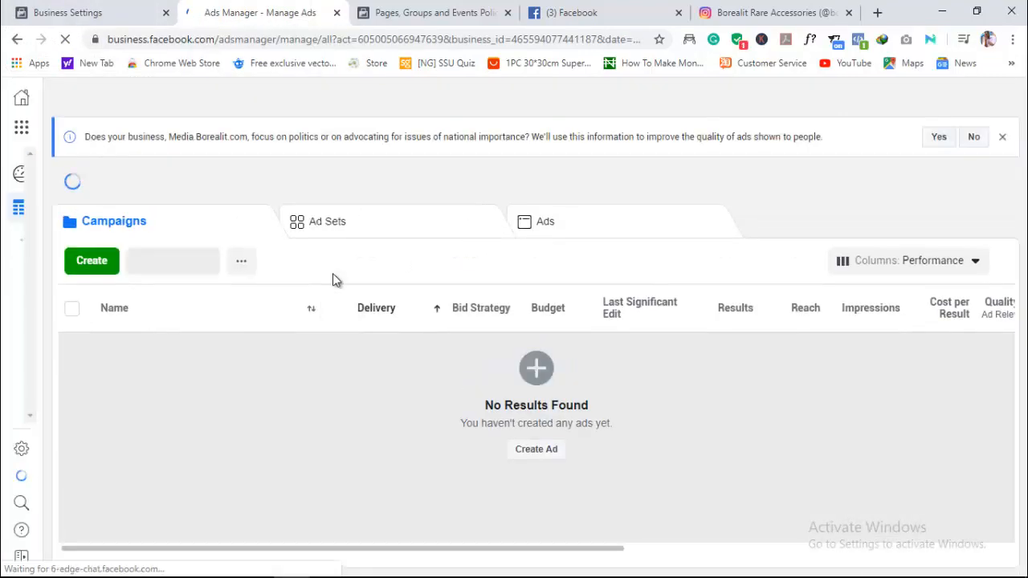
# - Review the Borealit Media ad account's management options in Business Settings and its Campaigns table in Ads Manager
pyautogui.click(73, 12)
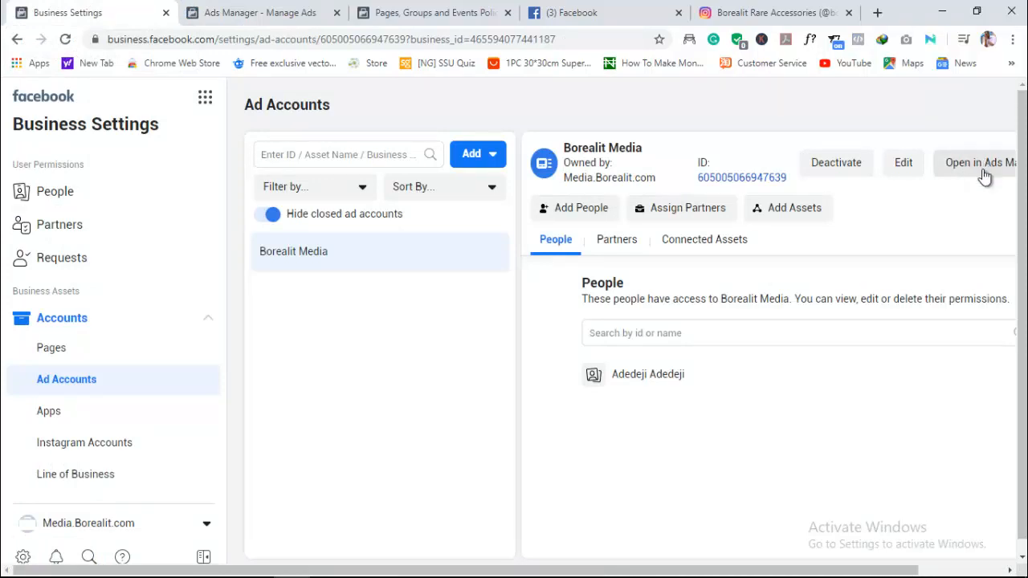
pyautogui.hscroll(3, 795, 449)
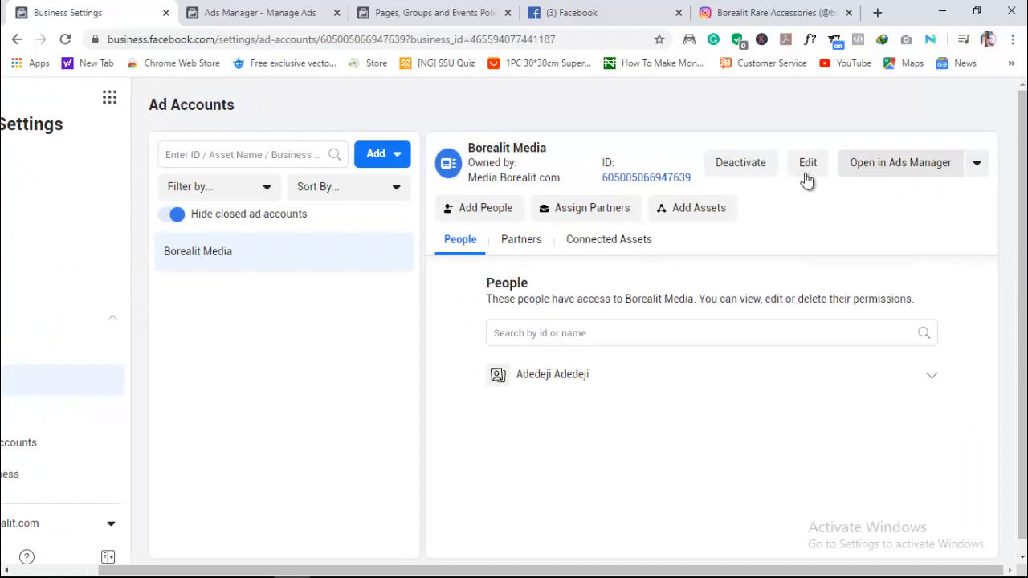
pyautogui.click(233, 10)
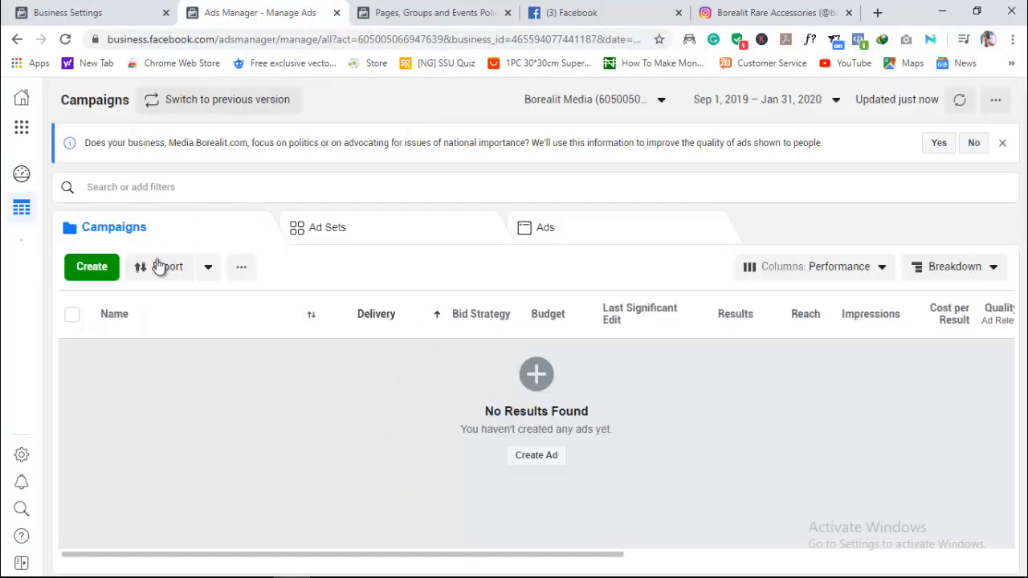
pyautogui.tripleClick(479, 325)
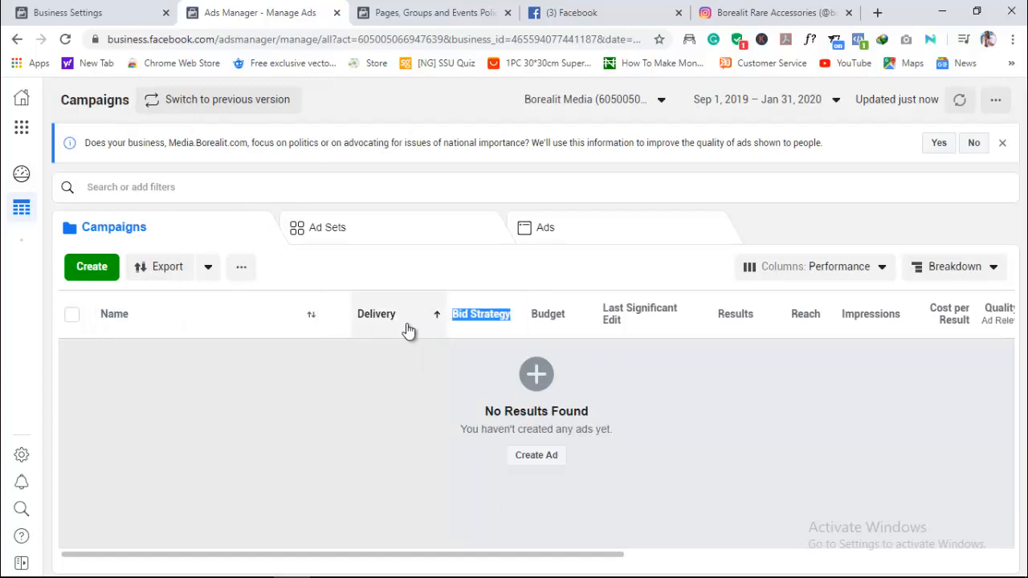
pyautogui.click(852, 375)
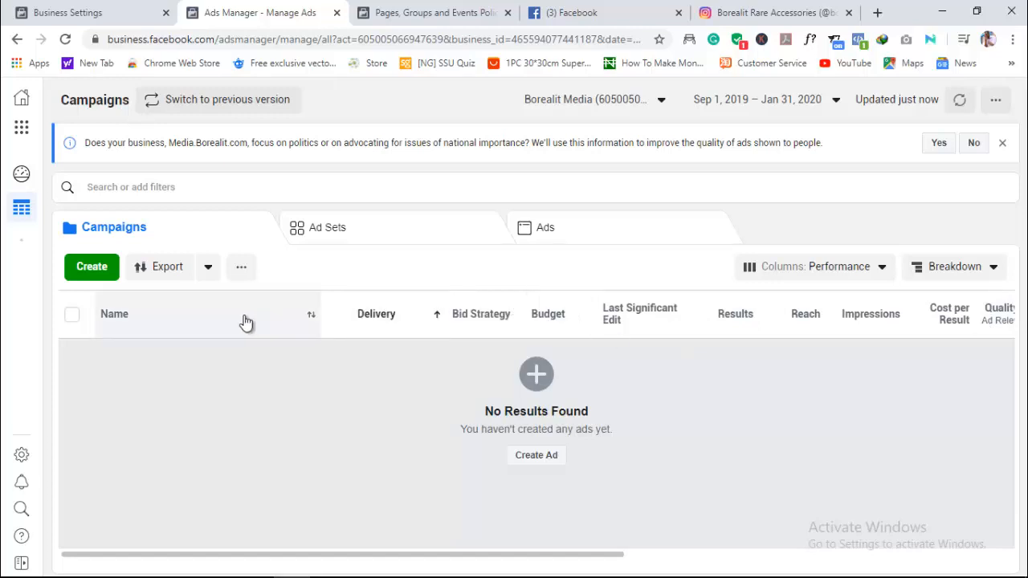